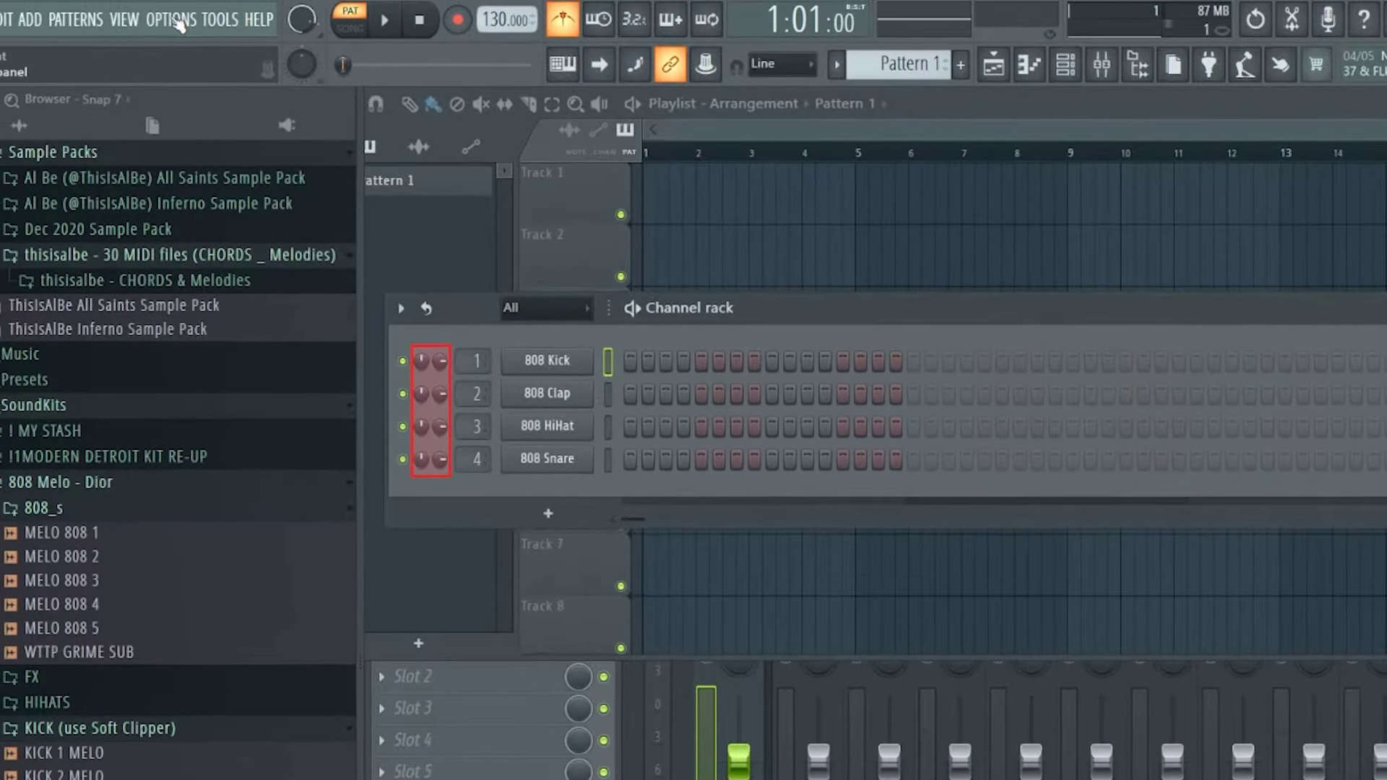
# - Open MIDI settings from the Options menu to show the FLkey input devices
pyautogui.click(108, 9)
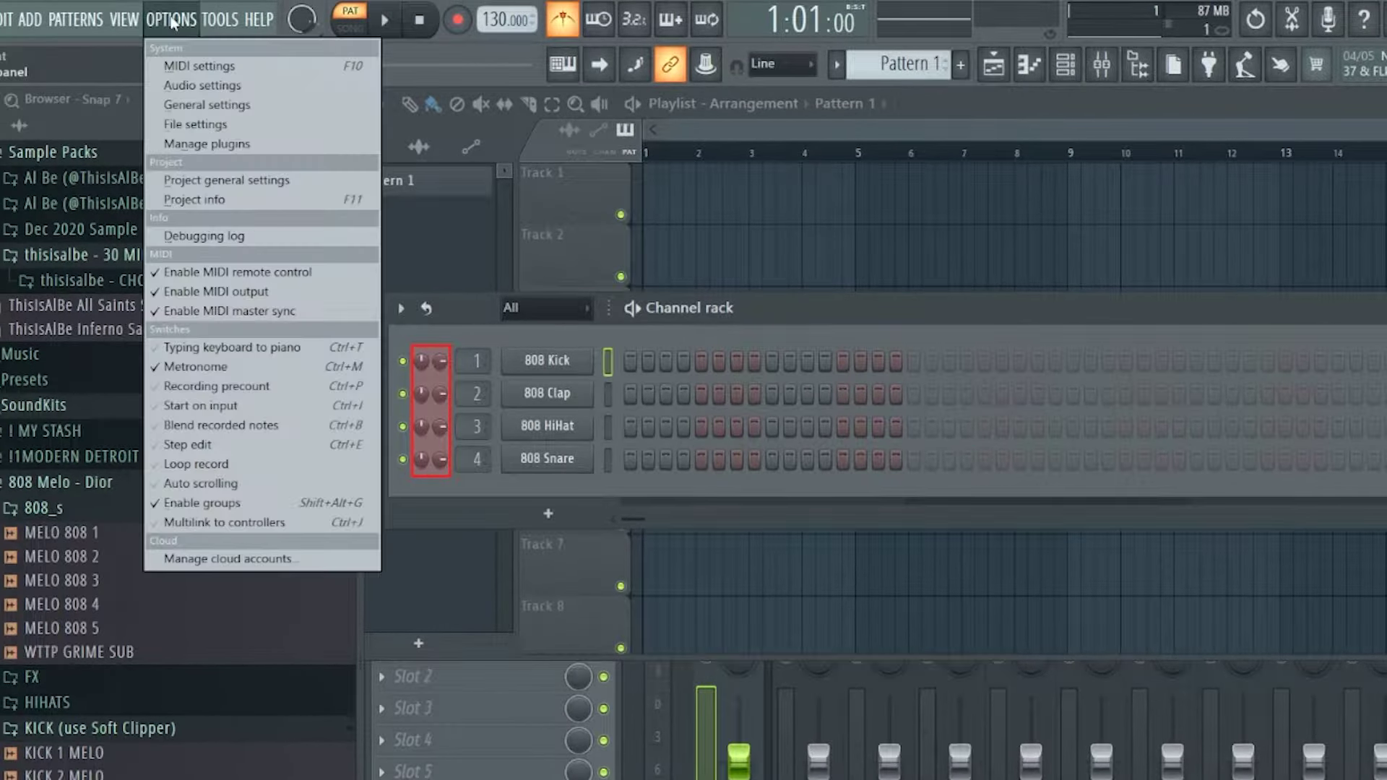
pyautogui.click(187, 66)
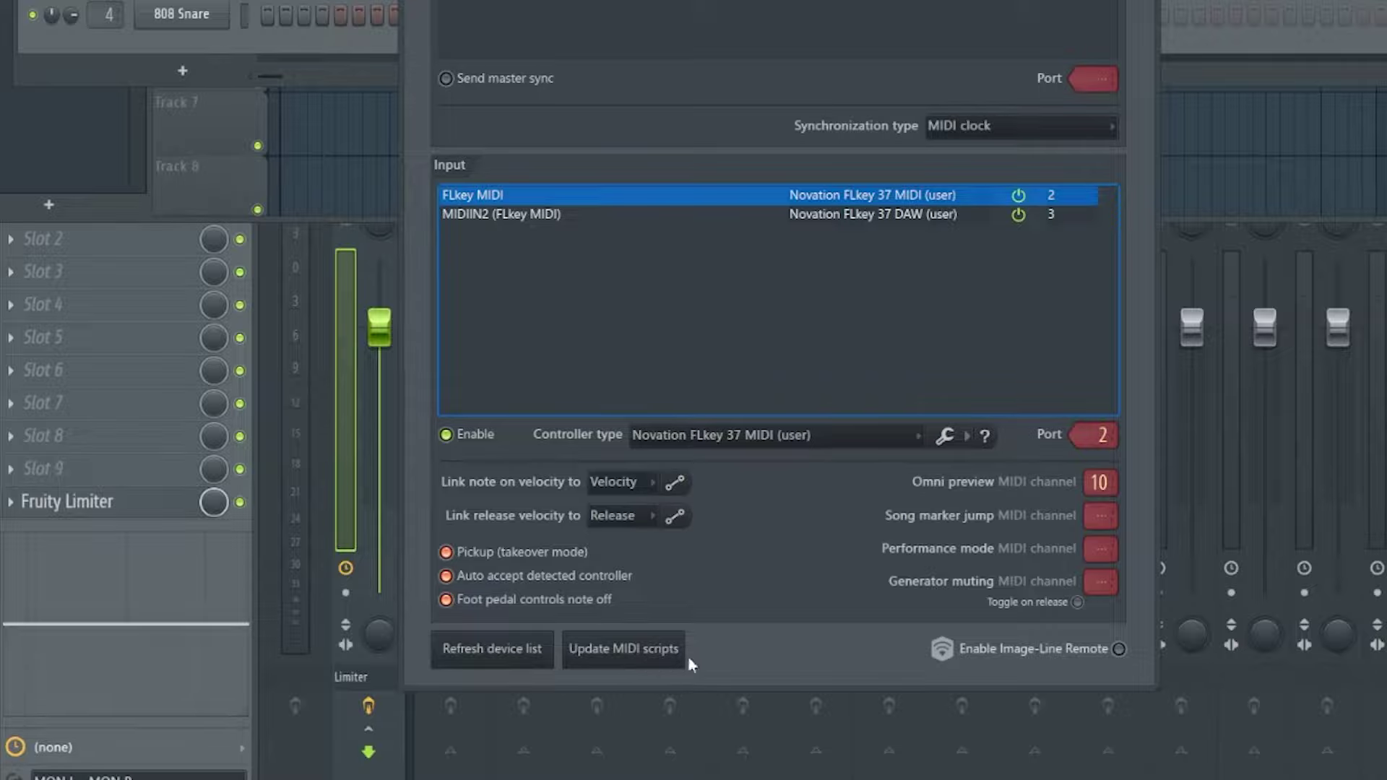
# - Run Update MIDI scripts and confirm no newer controller scripts are available
pyautogui.click(649, 663)
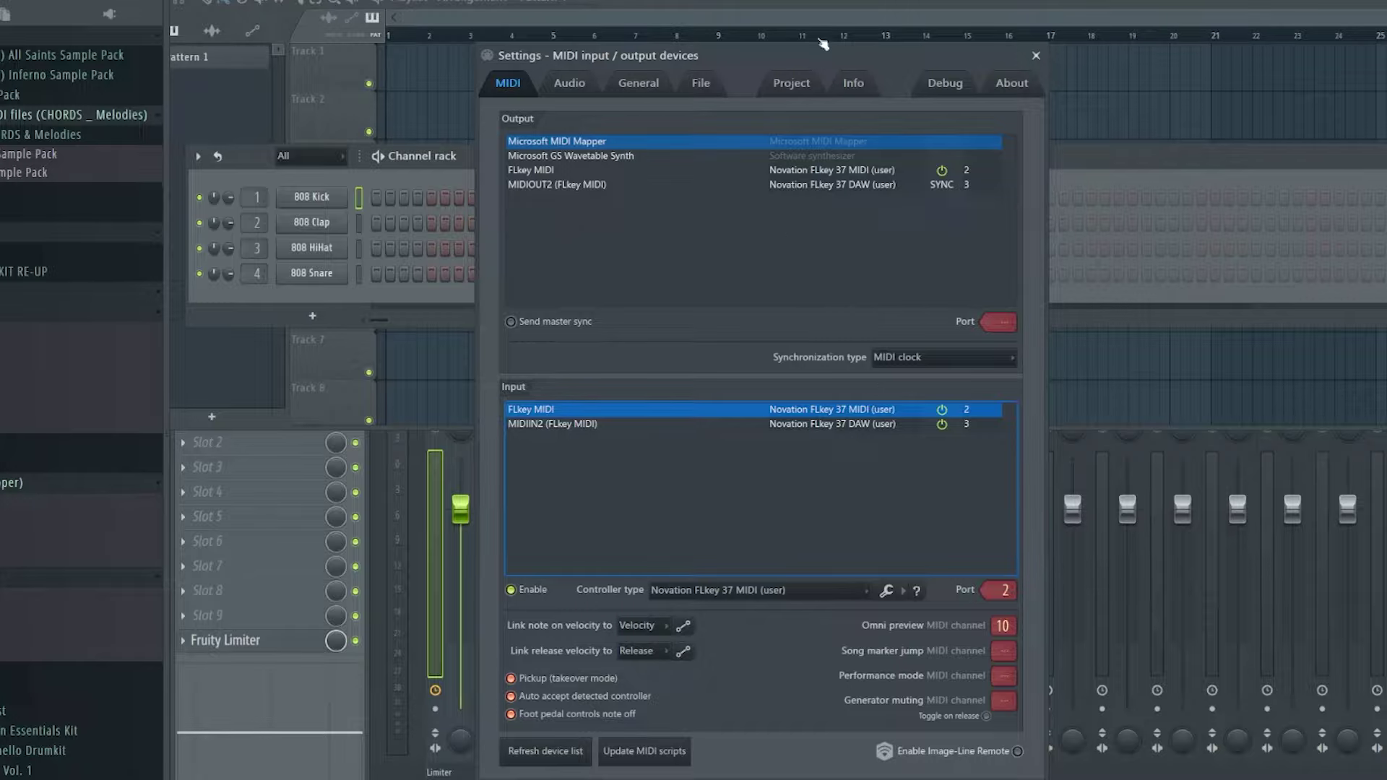
# - Check FLkey MIDI output on port 2 and MIDIOUT2 on port 3, leaving master sync on
pyautogui.moveTo(850, 63); pyautogui.dragTo(839, 31)
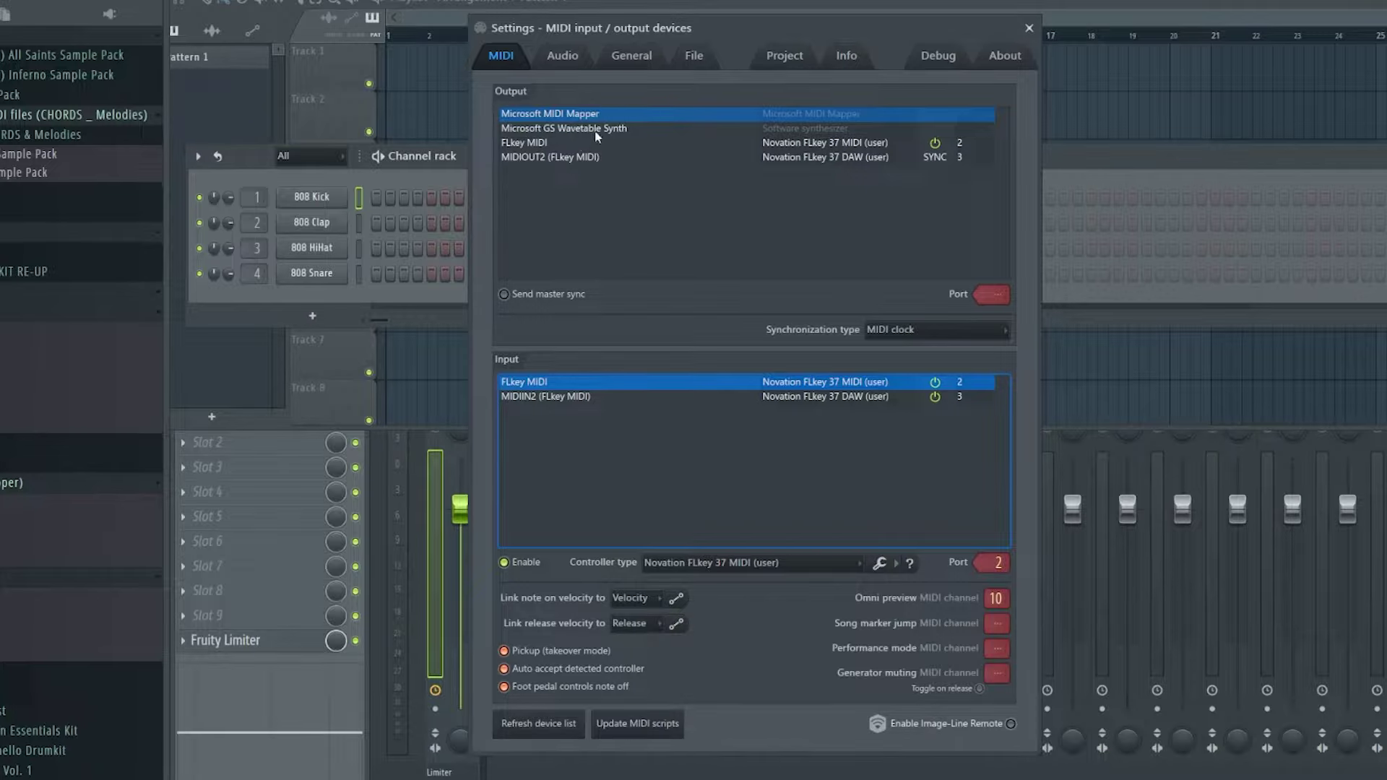
pyautogui.click(539, 144)
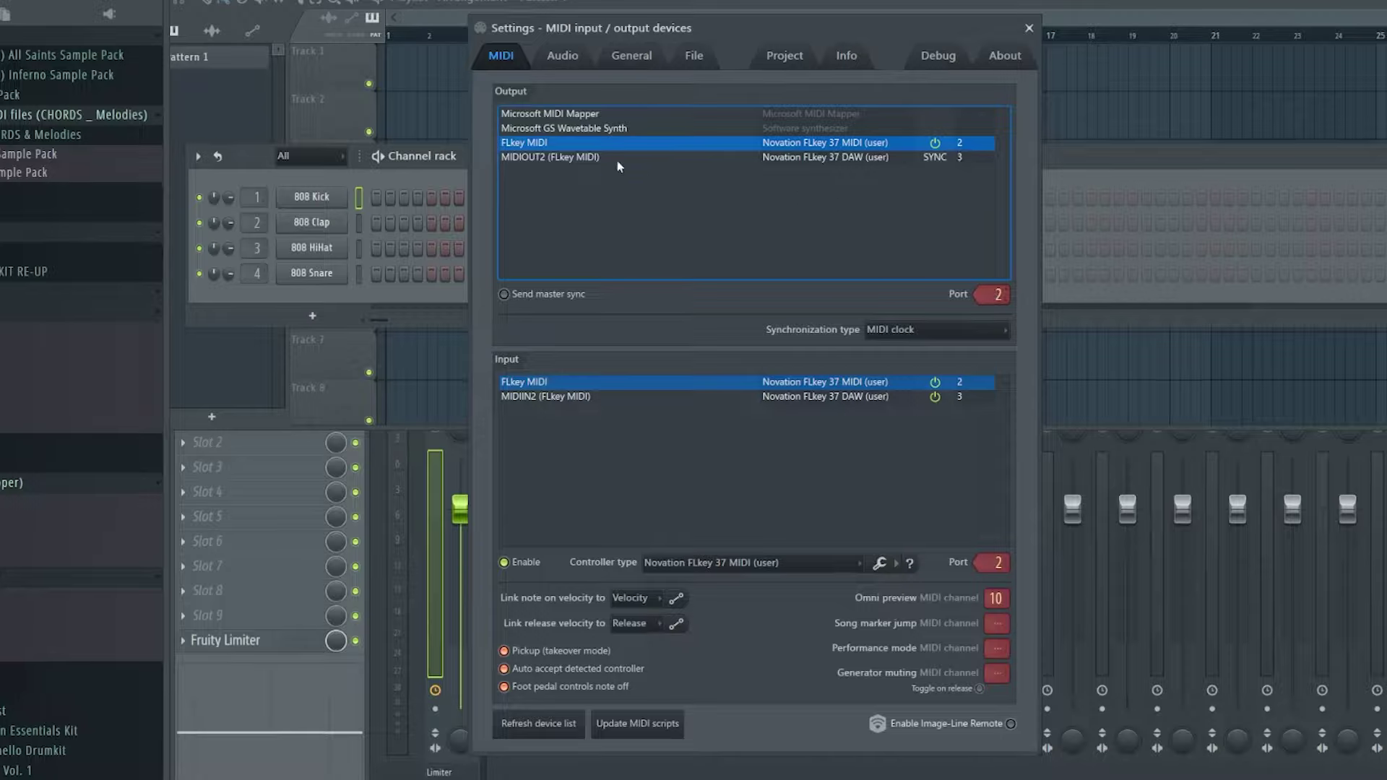
pyautogui.click(566, 159)
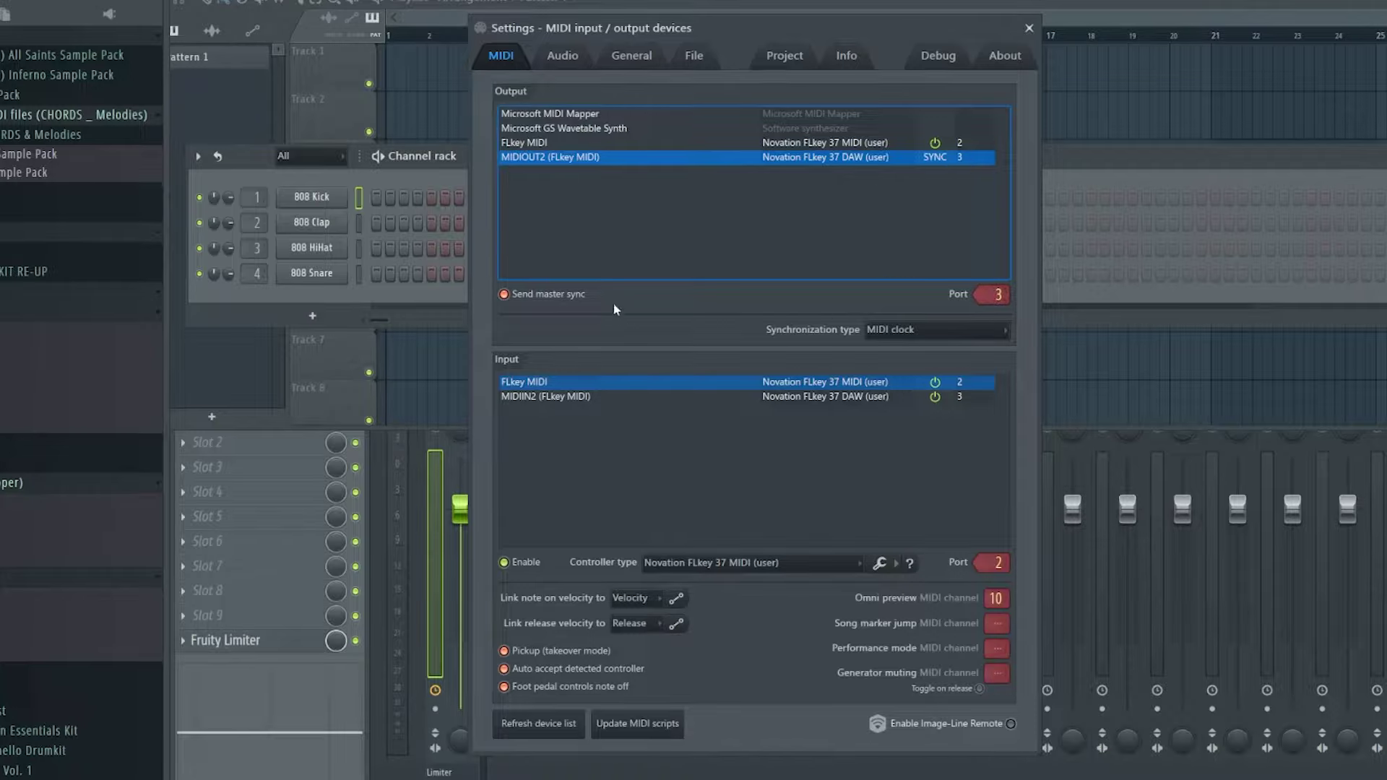
pyautogui.click(551, 302)
pyautogui.click(551, 302)
pyautogui.click(550, 383)
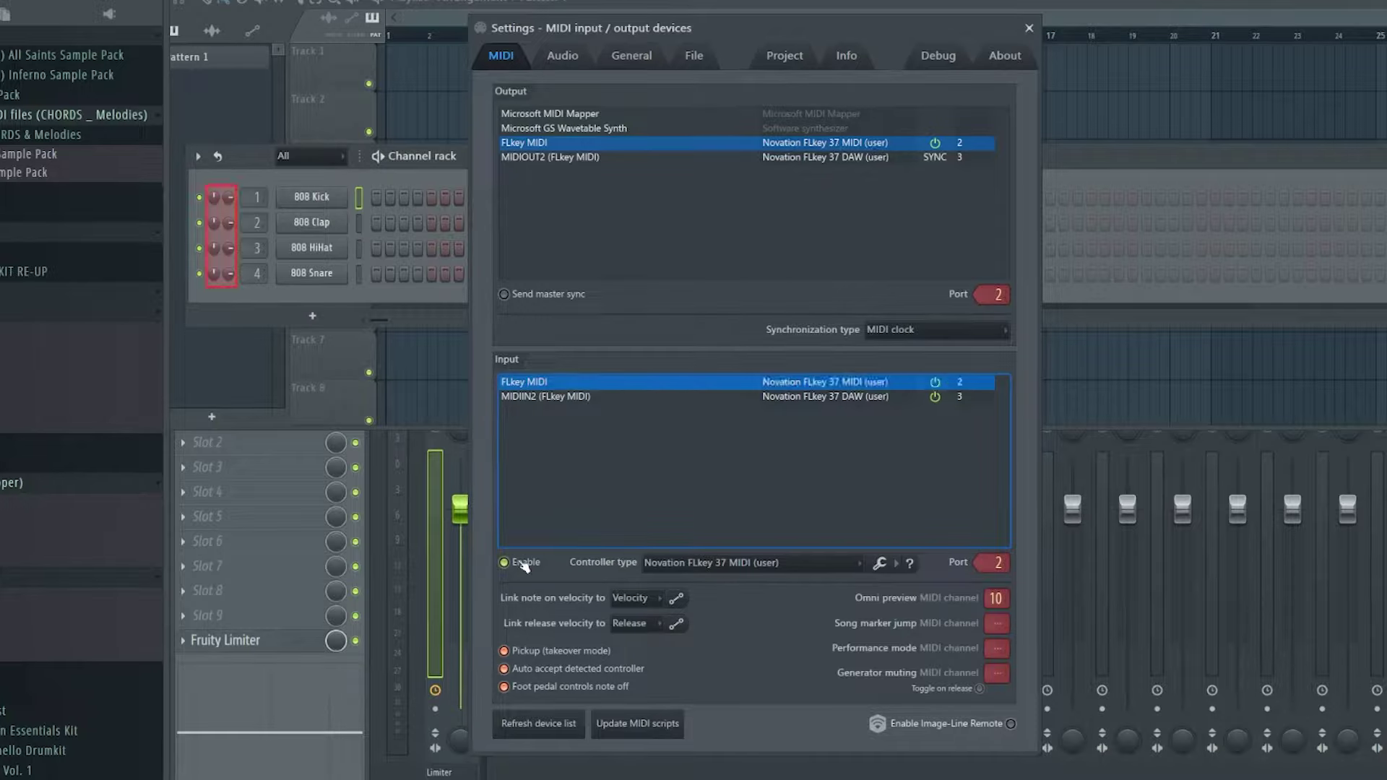
# - Assign the FLkey MIDI input the Novation FLkey 37 MIDI (user) controller type
pyautogui.click(701, 567)
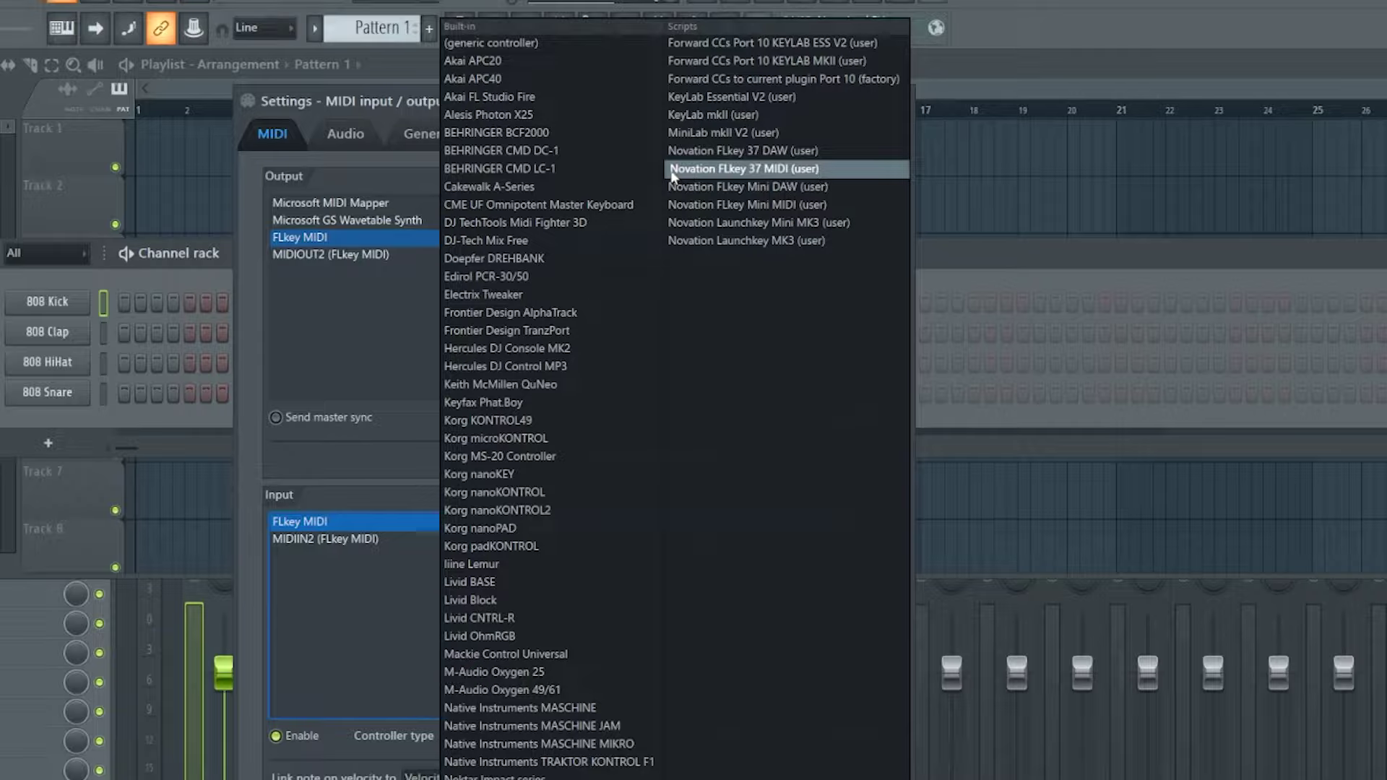
pyautogui.click(341, 529)
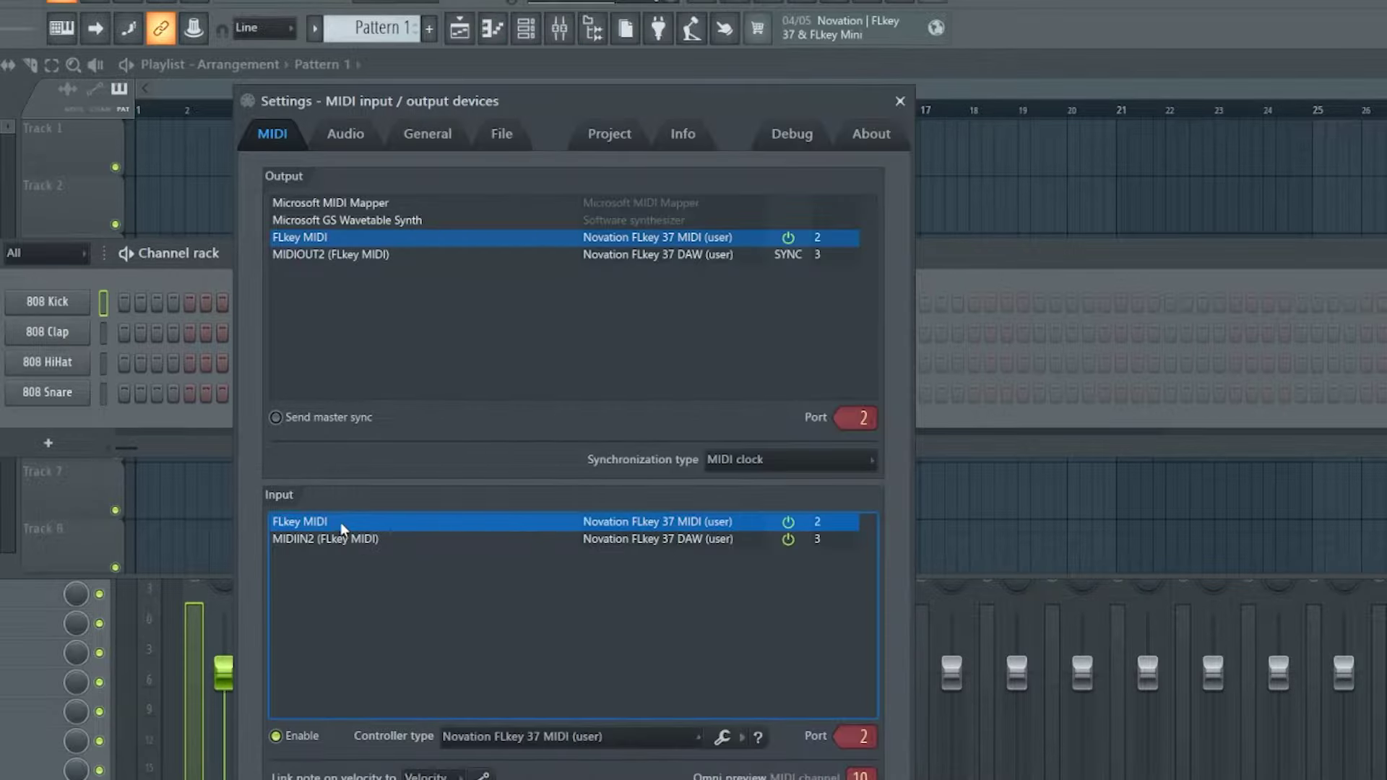
pyautogui.click(489, 740)
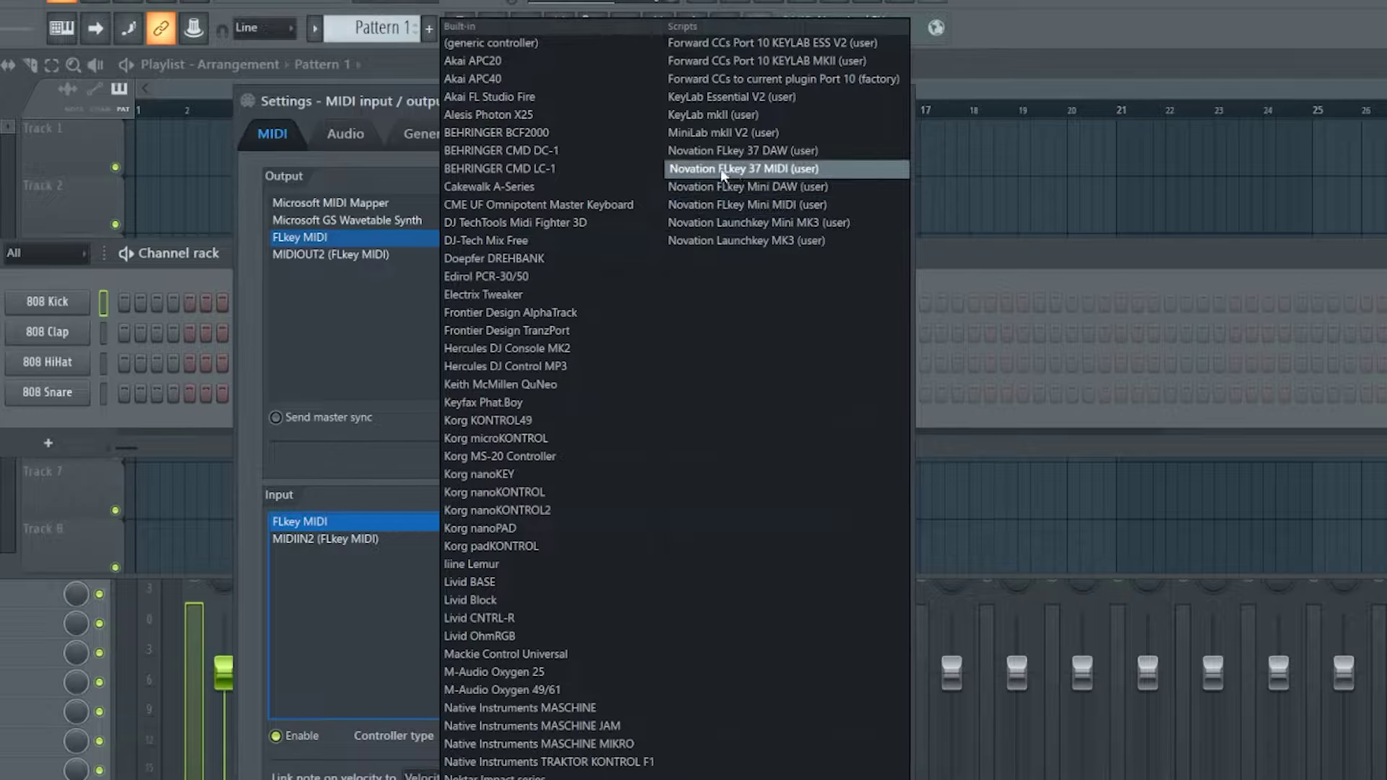
pyautogui.click(791, 169)
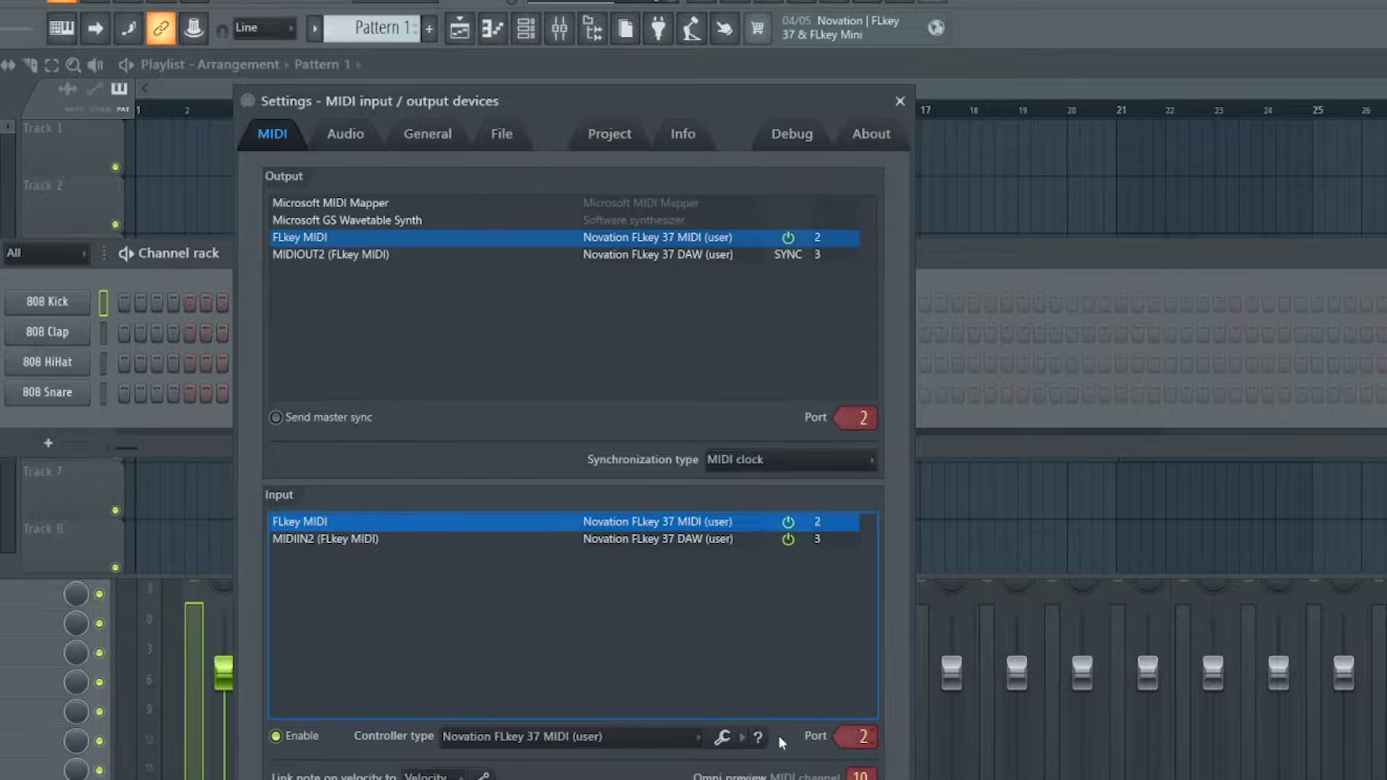
# - Set MIDIIN2 (FLkey MIDI) to Novation FLkey 37 DAW (user) and check the MIDIOUT2 output
pyautogui.click(333, 540)
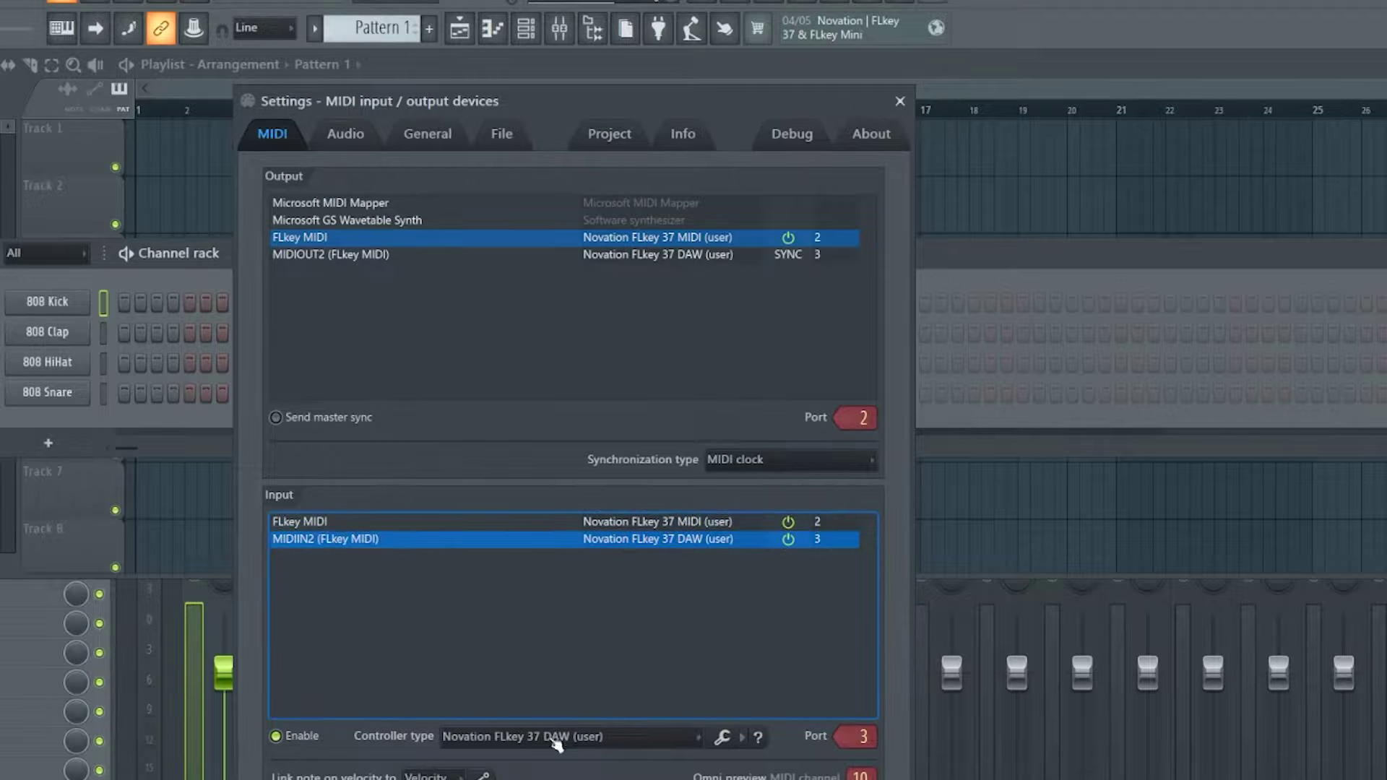
pyautogui.click(561, 744)
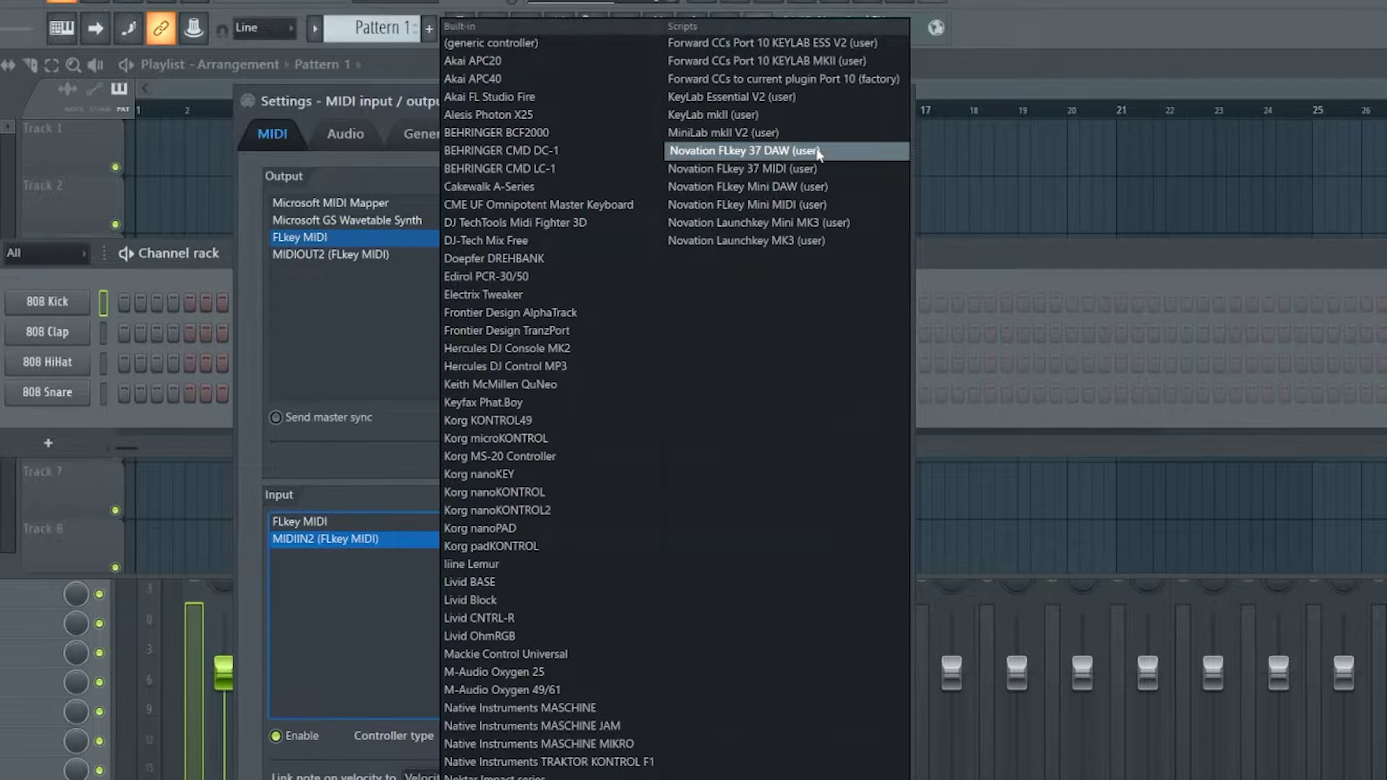
pyautogui.click(359, 563)
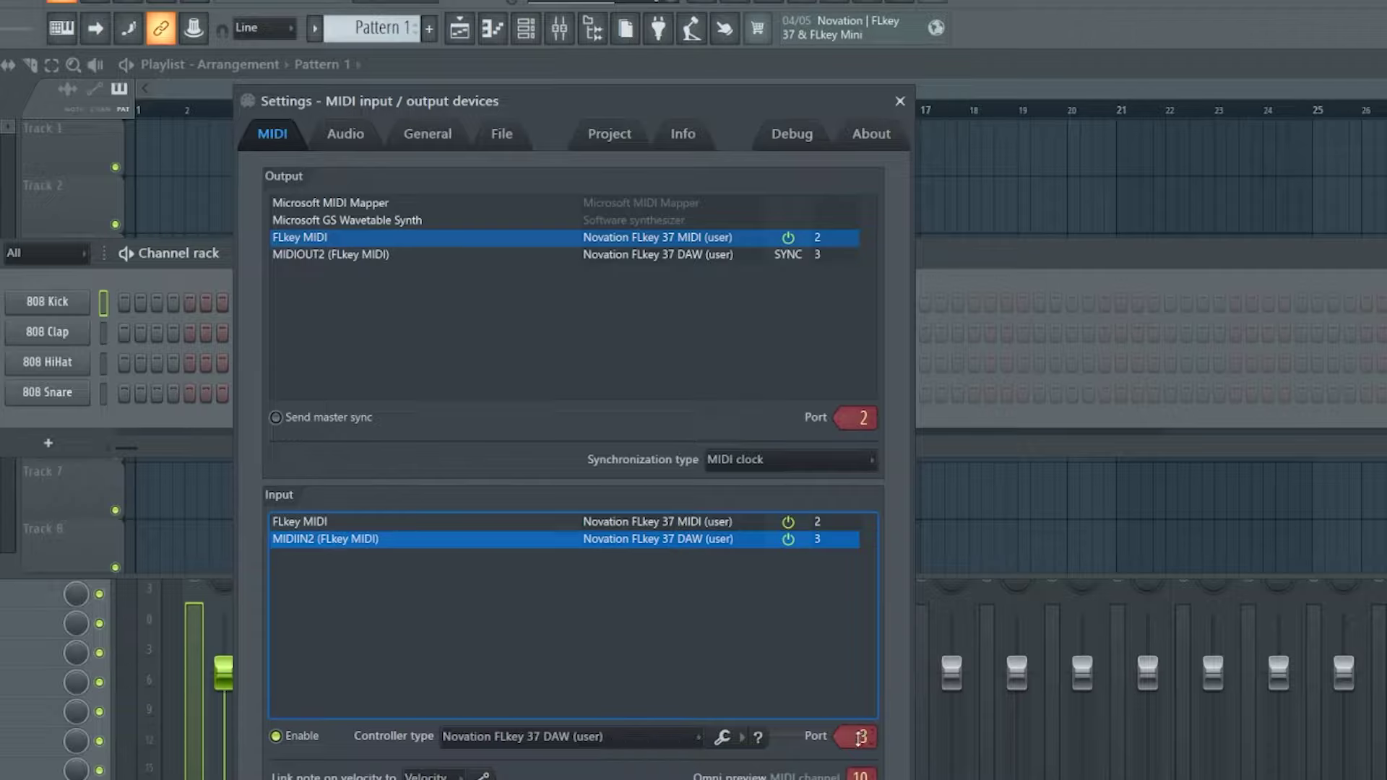
pyautogui.click(334, 257)
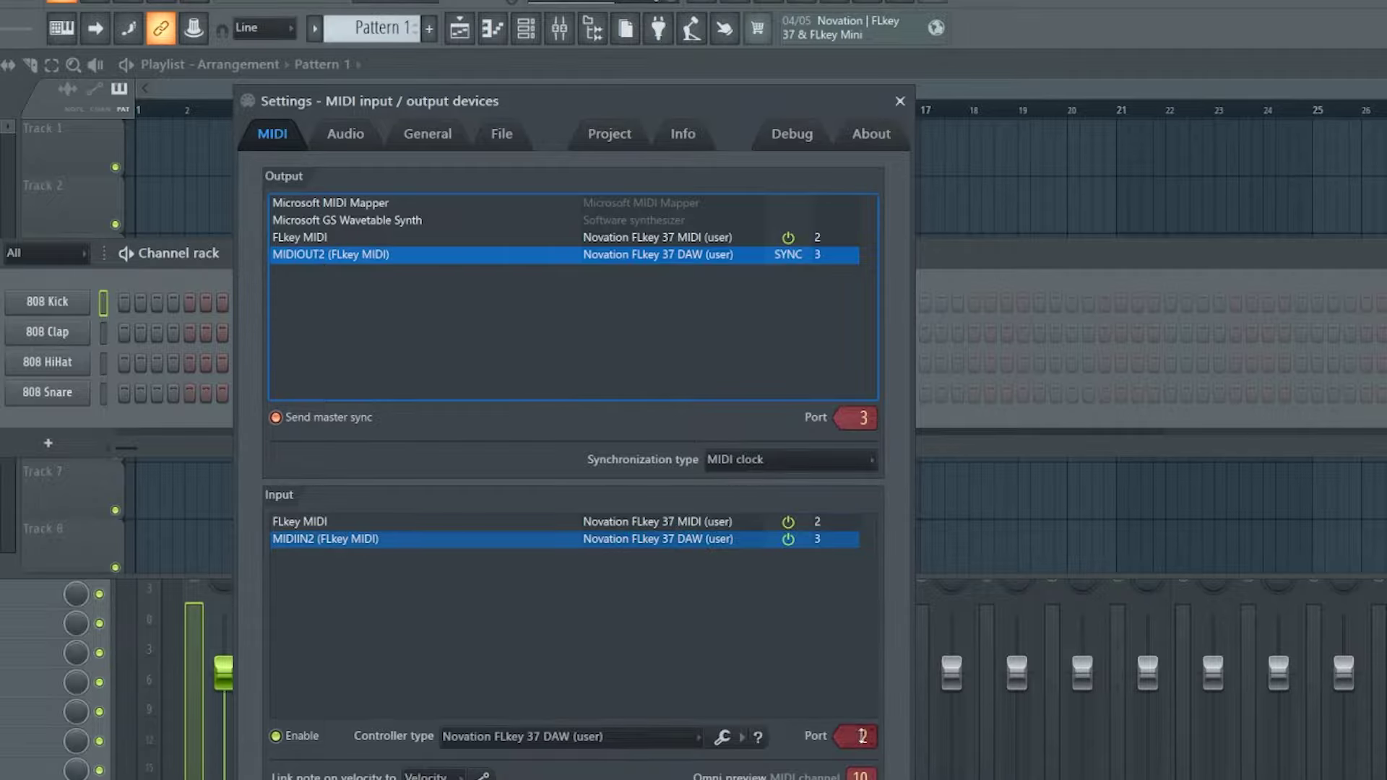
# - Adjust the MIDIIN2 input's port number in the Port box
pyautogui.scroll(-1, 862, 737)
pyautogui.moveTo(864, 736); pyautogui.dragTo(862, 741)
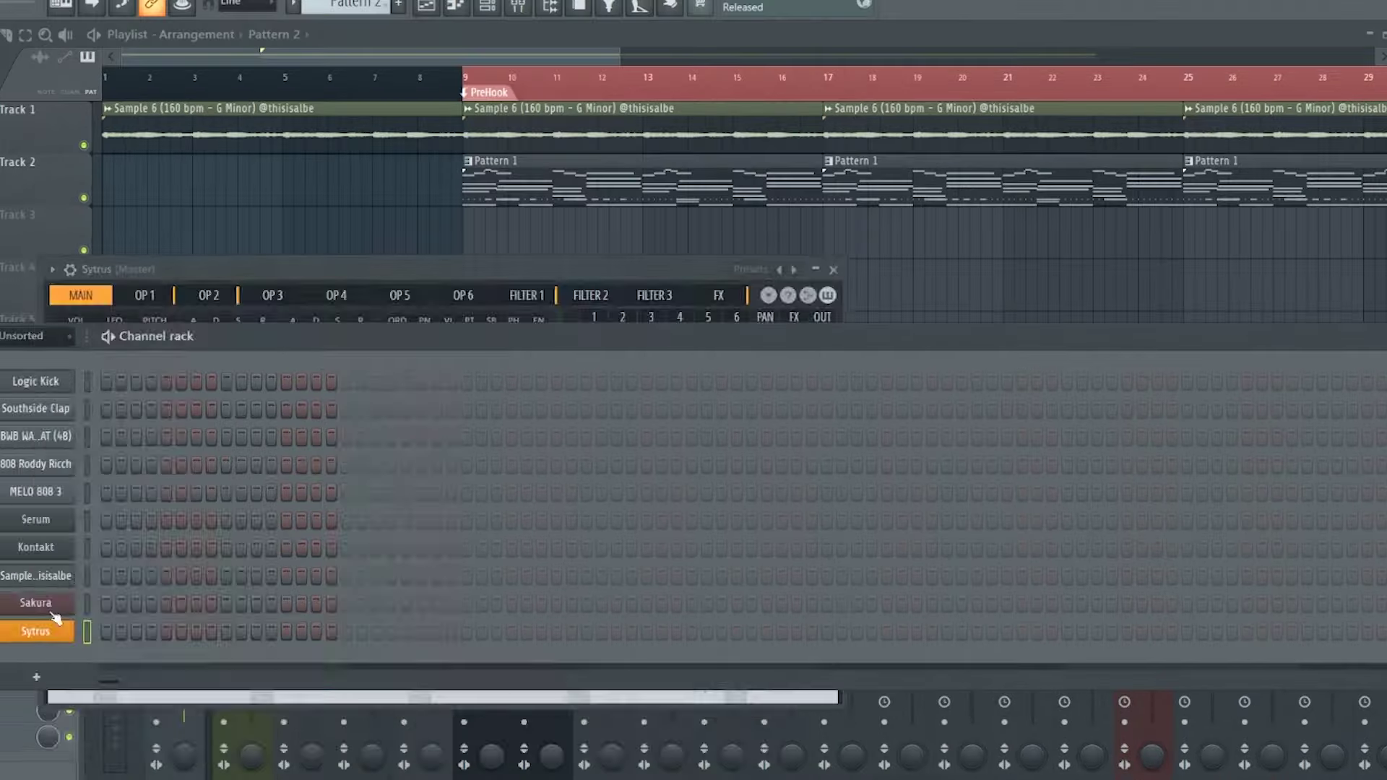
# - Open the Sakura synth, loaded on its Bowed 6 preset, in place of MIDI settings
pyautogui.click(43, 627)
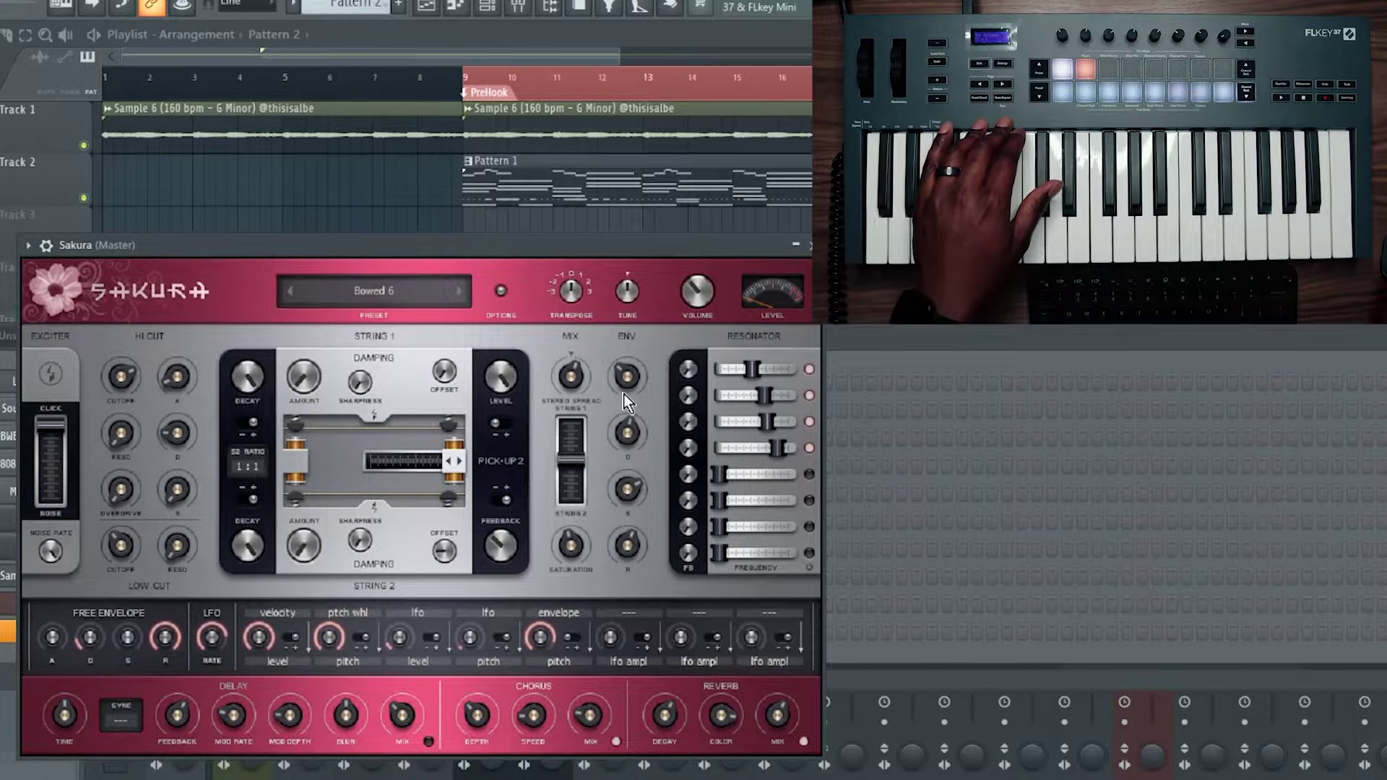
# - Move the Sakura (Master) window up and right to reveal more of the instrument list
pyautogui.moveTo(333, 252); pyautogui.dragTo(391, 198)
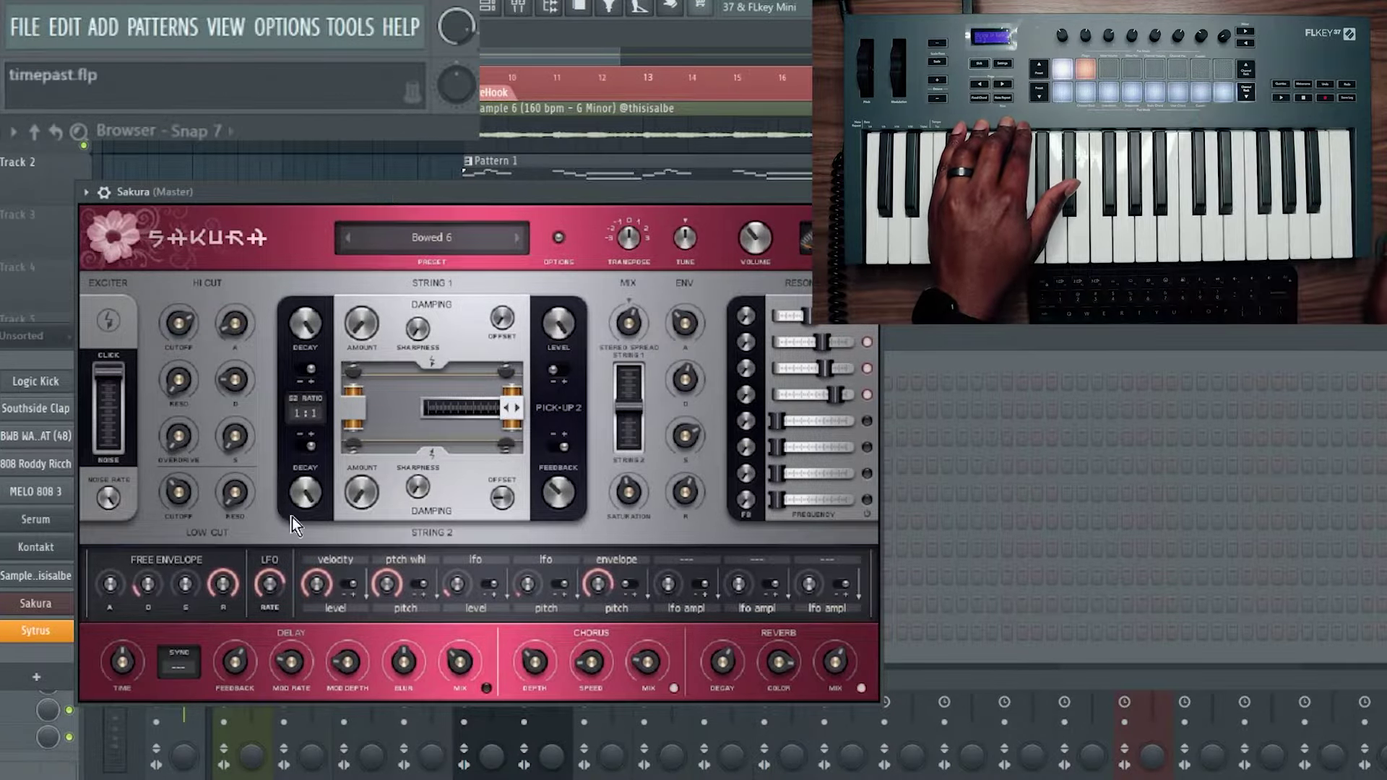
# - Open the Sytrus instrument in place of Sakura
pyautogui.click(50, 635)
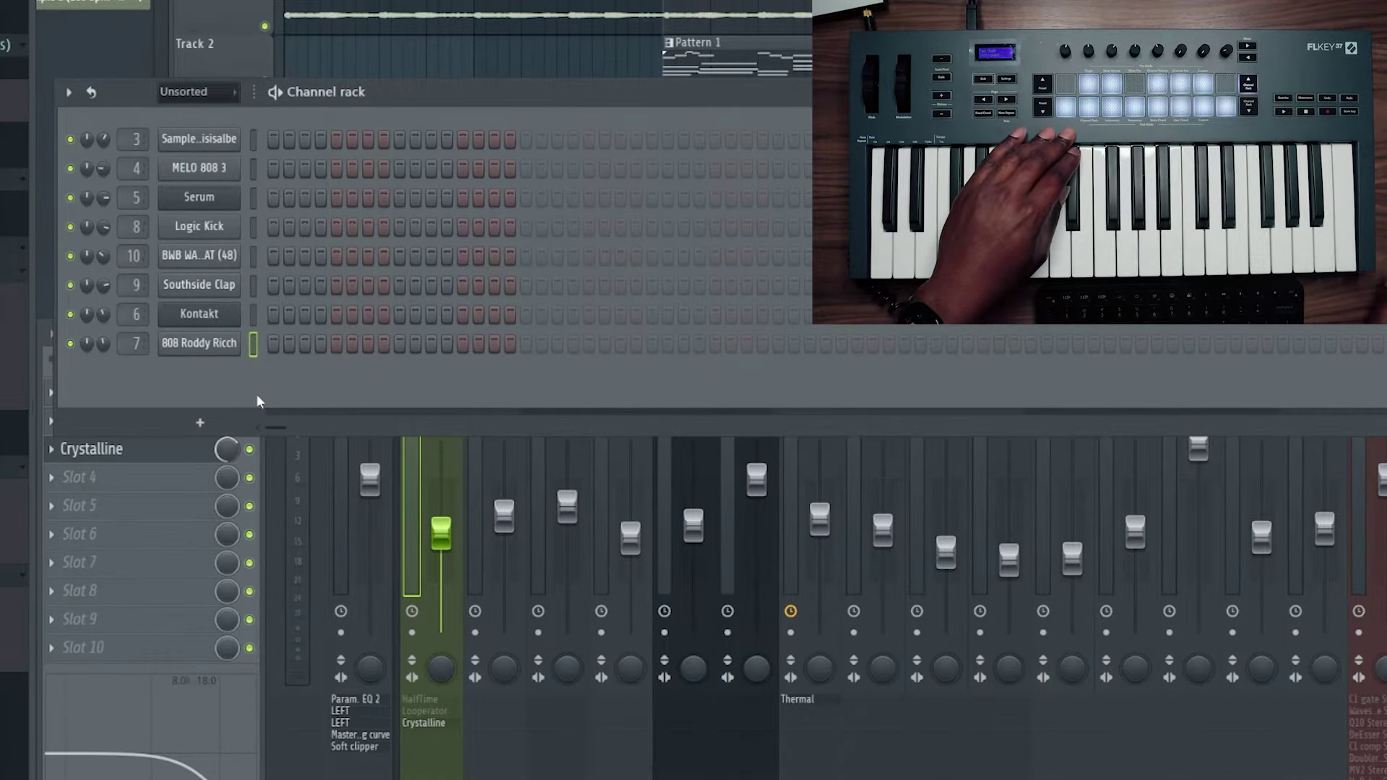
# - Open Serum, bring the Channel rack back in front with F6, then open the Mixer with F9
pyautogui.click(182, 198)
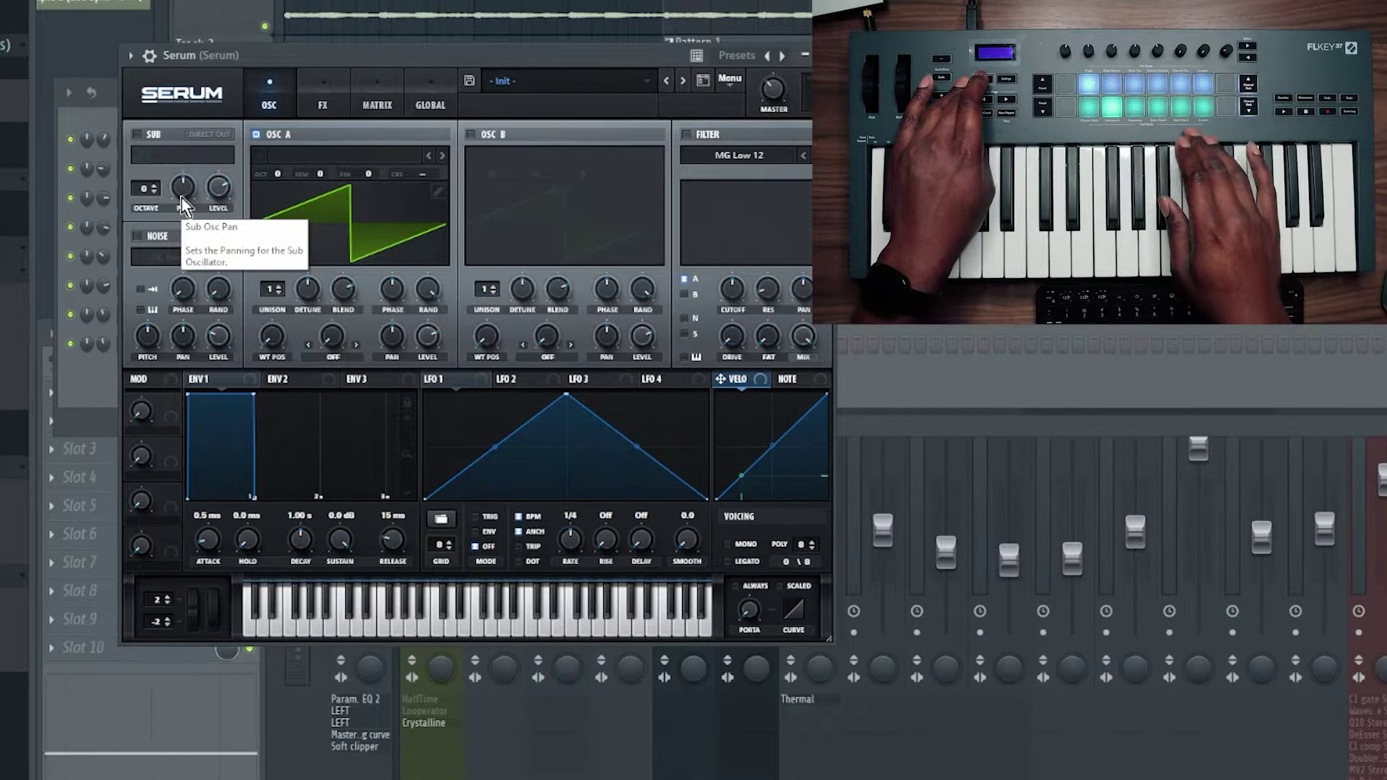
pyautogui.press('F6')
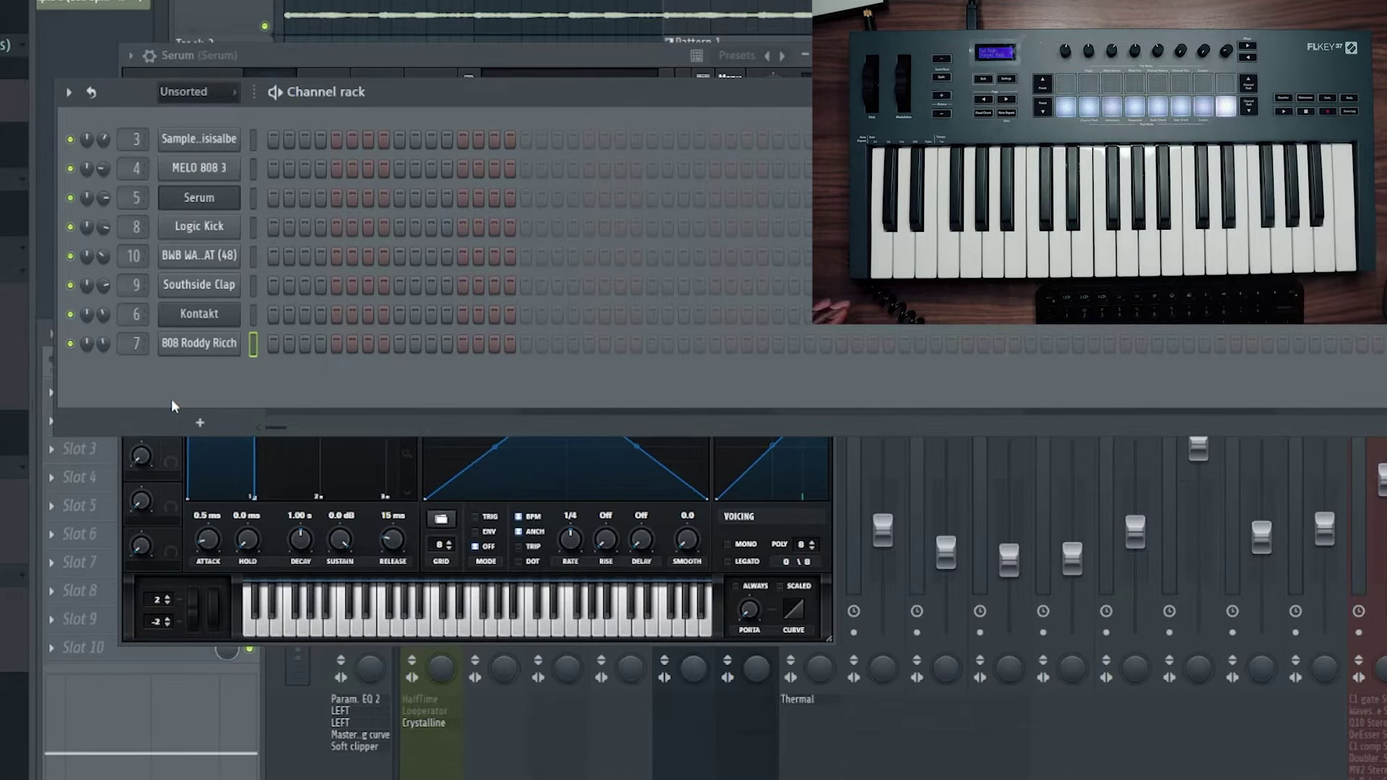
pyautogui.press('F9')
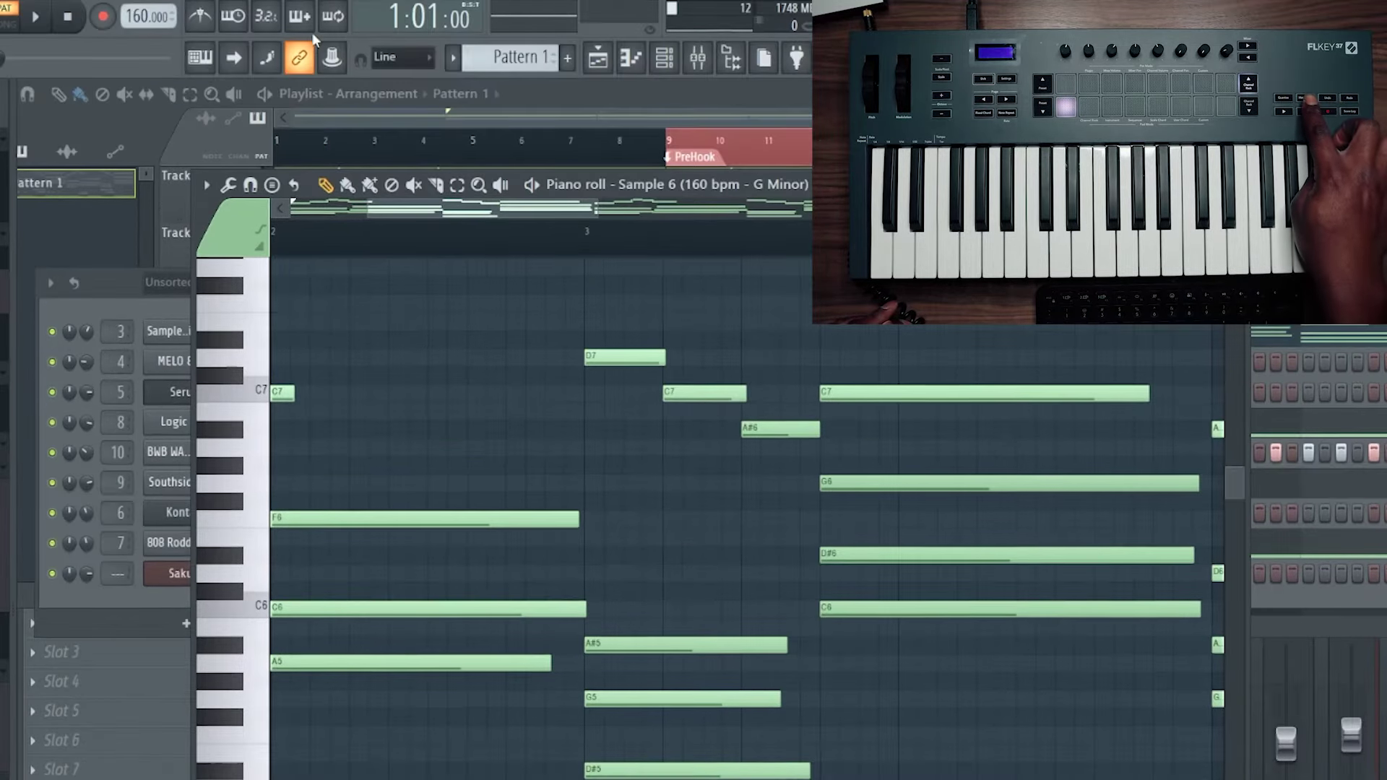
# - Switch the metronome on and then back off with Ctrl+M
pyautogui.hotkey('ctrl', 'm')
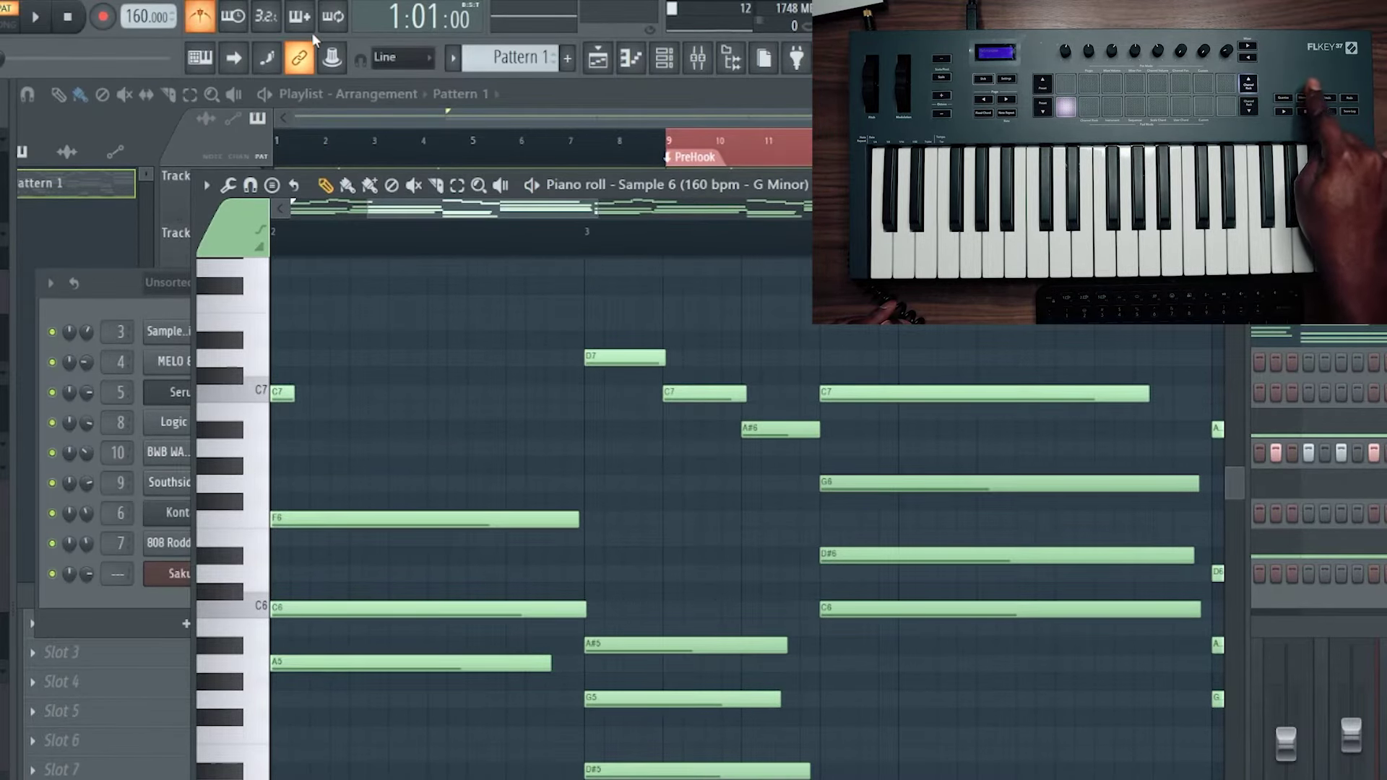
pyautogui.hotkey('ctrl', 'm')
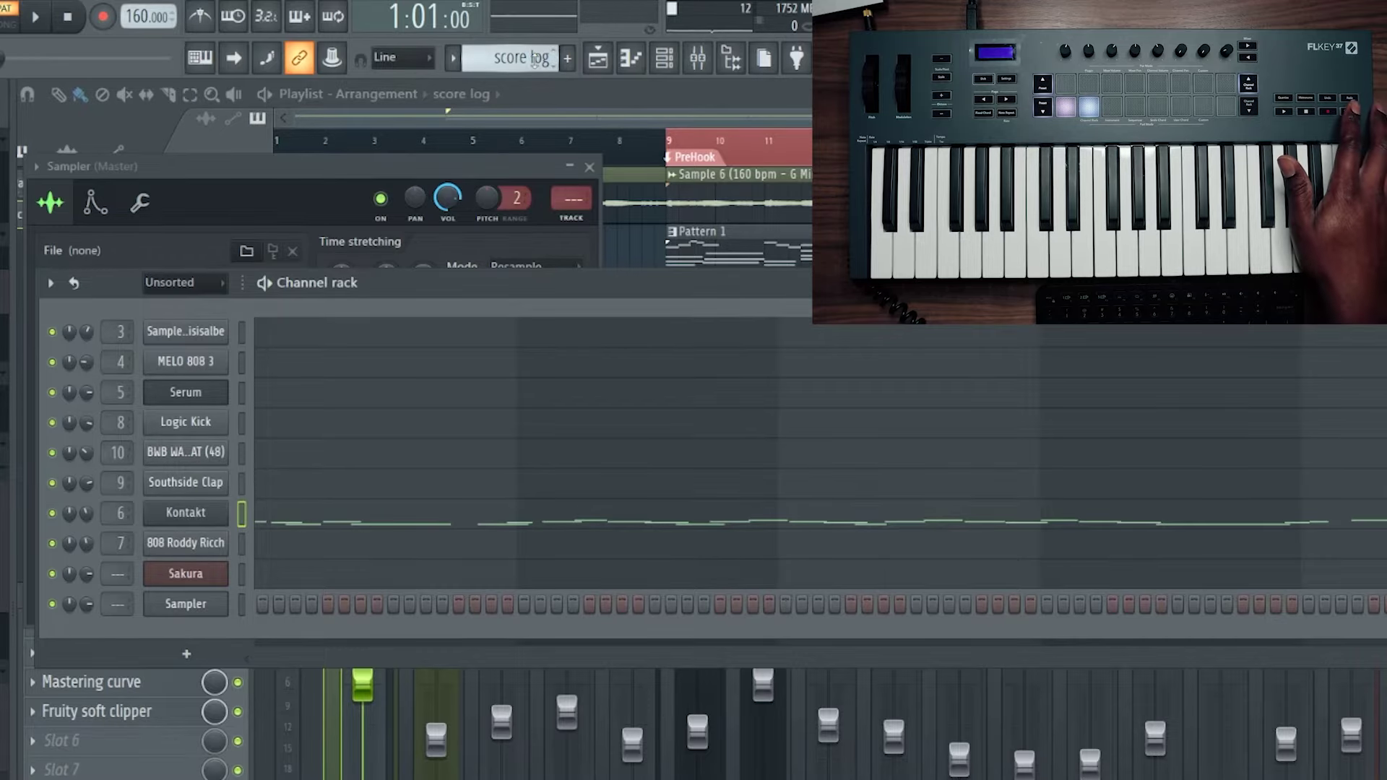
# - Add Pattern 3, delete Kontakt's stray C5 note and raise the right-hand cluster three semitones
pyautogui.click(907, 645)
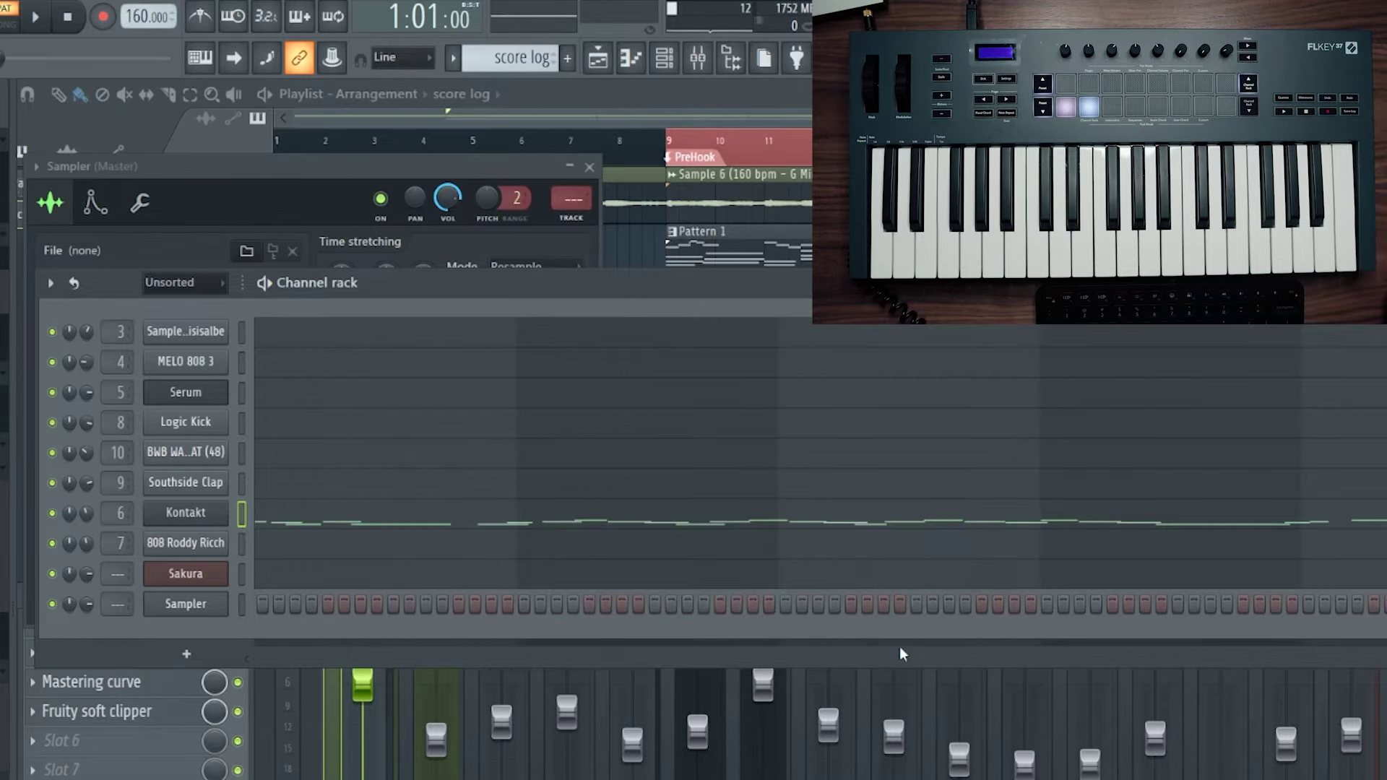
pyautogui.click(577, 66)
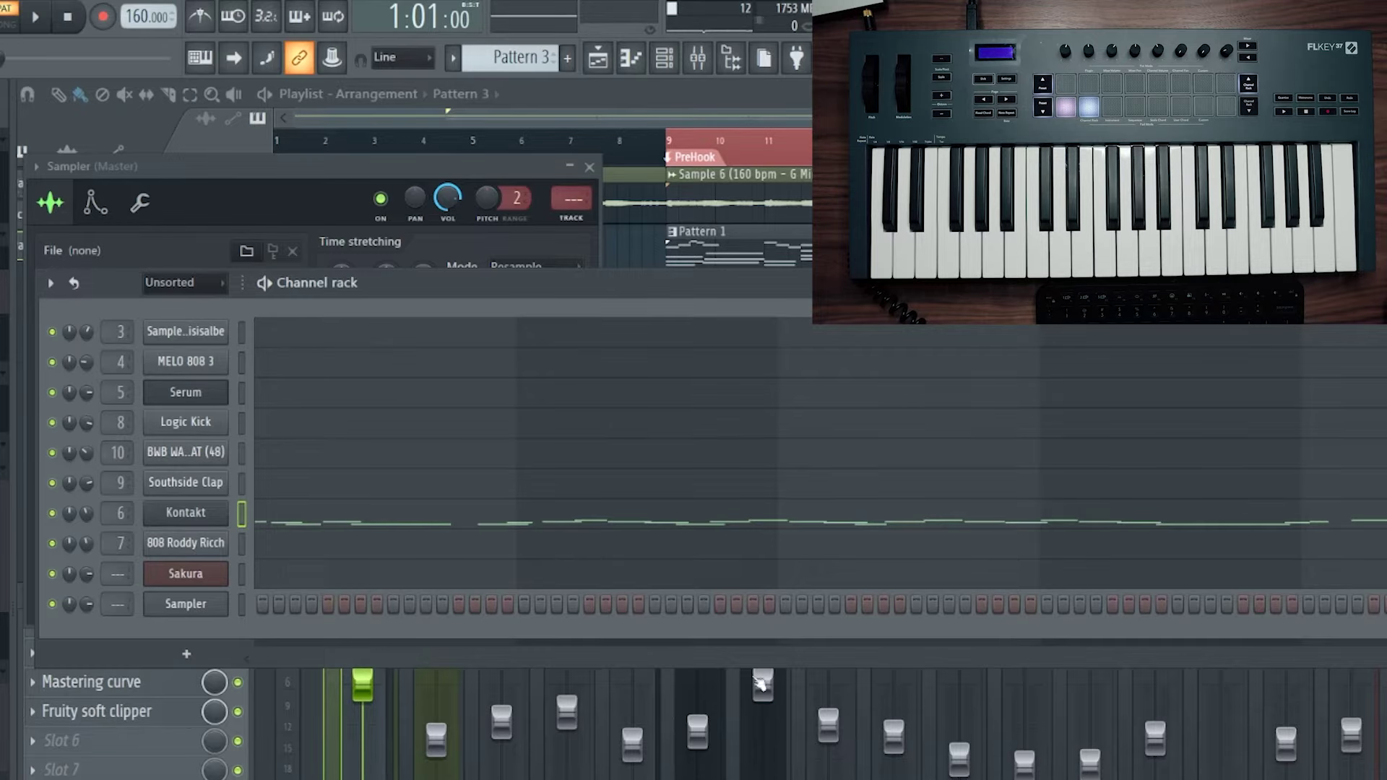
pyautogui.press('F7')
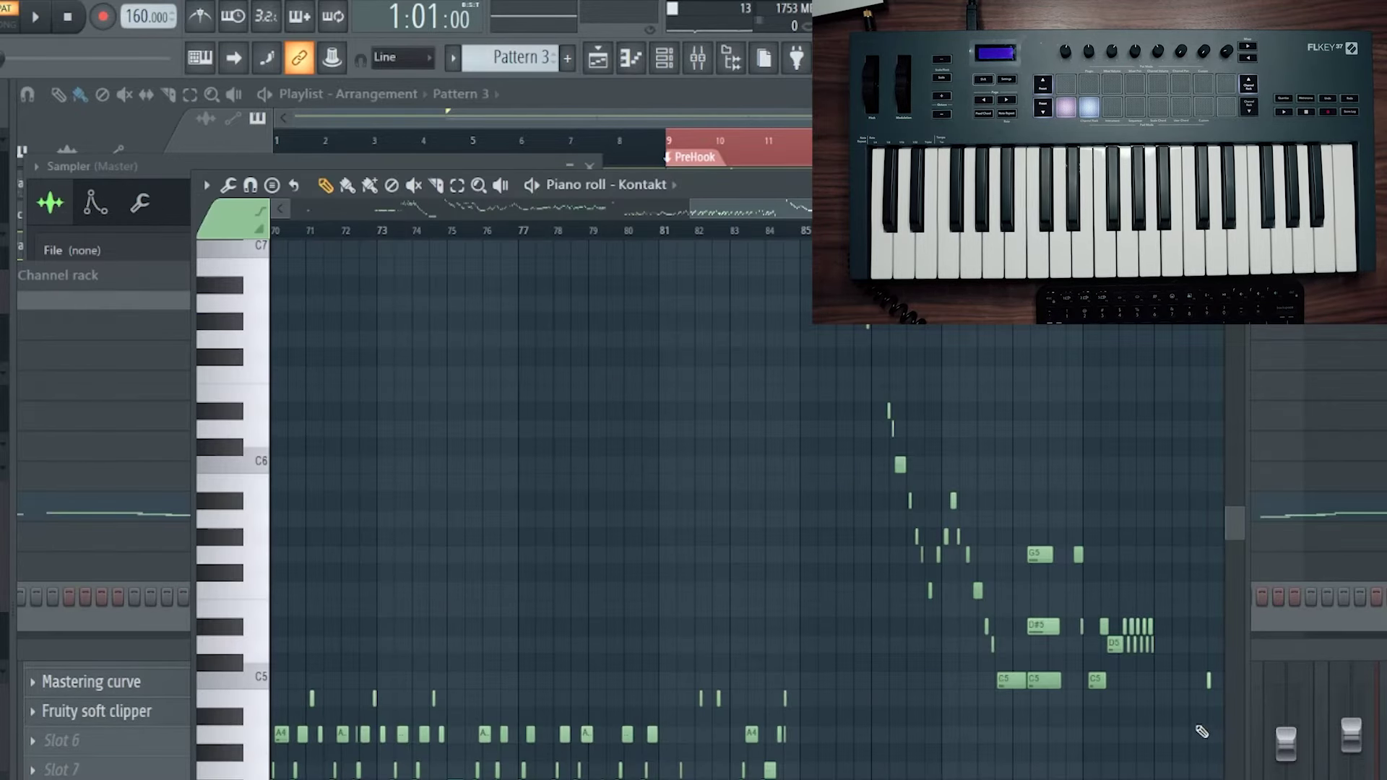
pyautogui.moveTo(1216, 726); pyautogui.dragTo(739, 270)
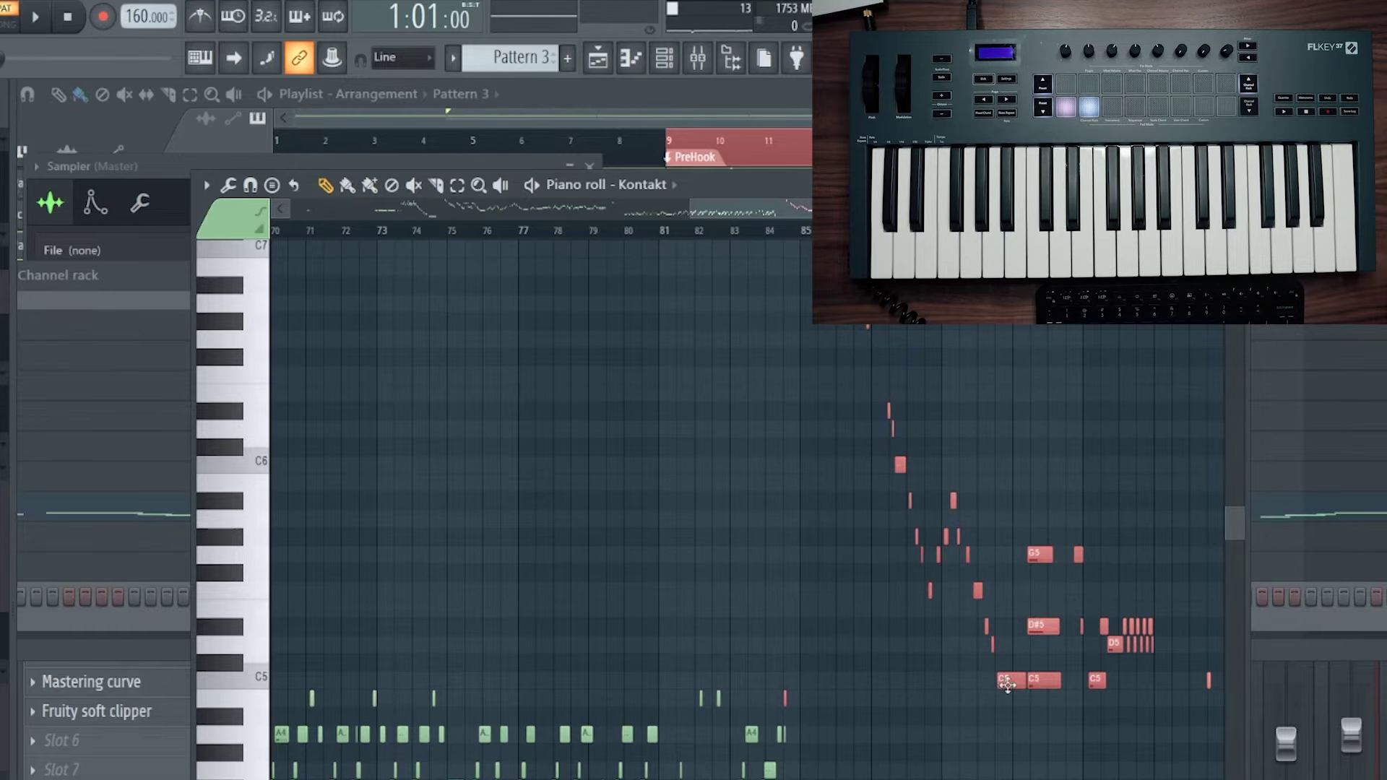
pyautogui.rightClick(1008, 681)
pyautogui.moveTo(1037, 673); pyautogui.dragTo(999, 630)
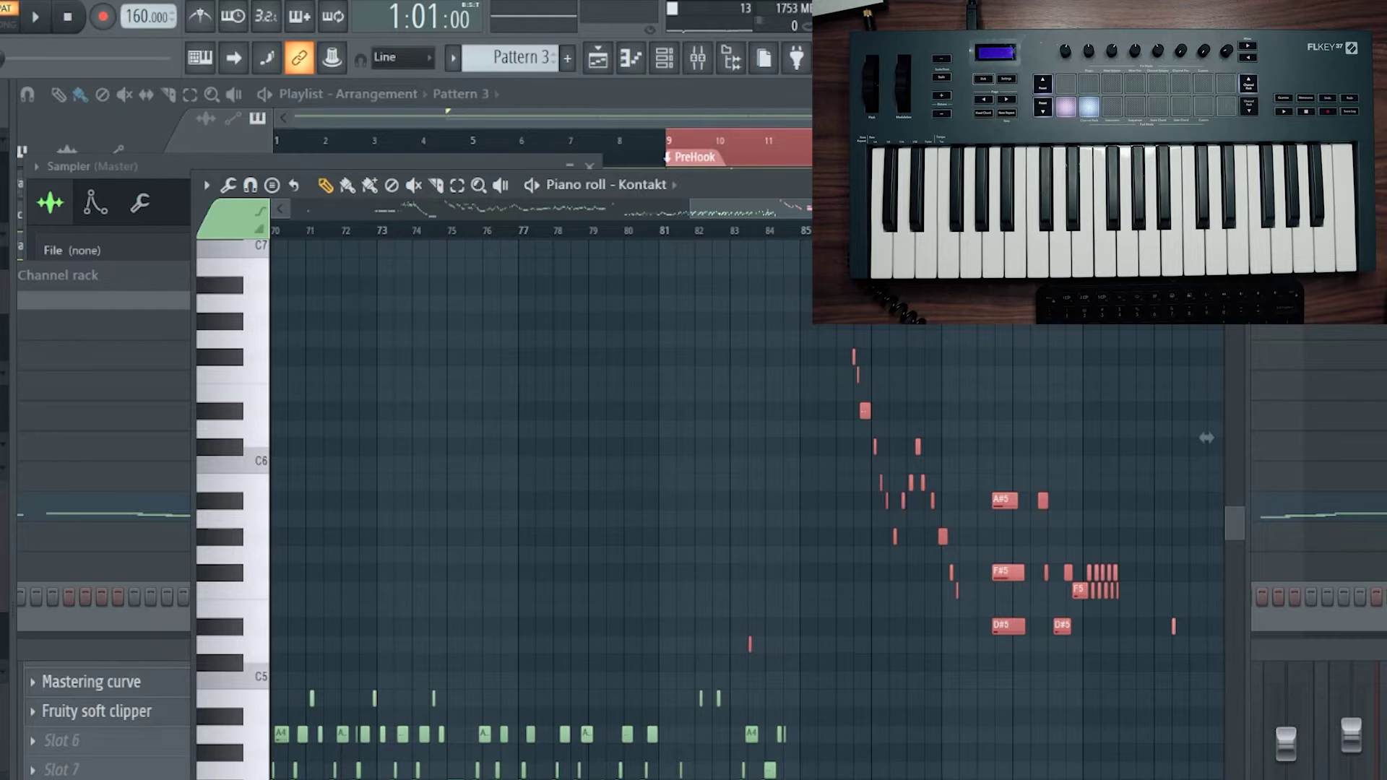
pyautogui.press('F7')
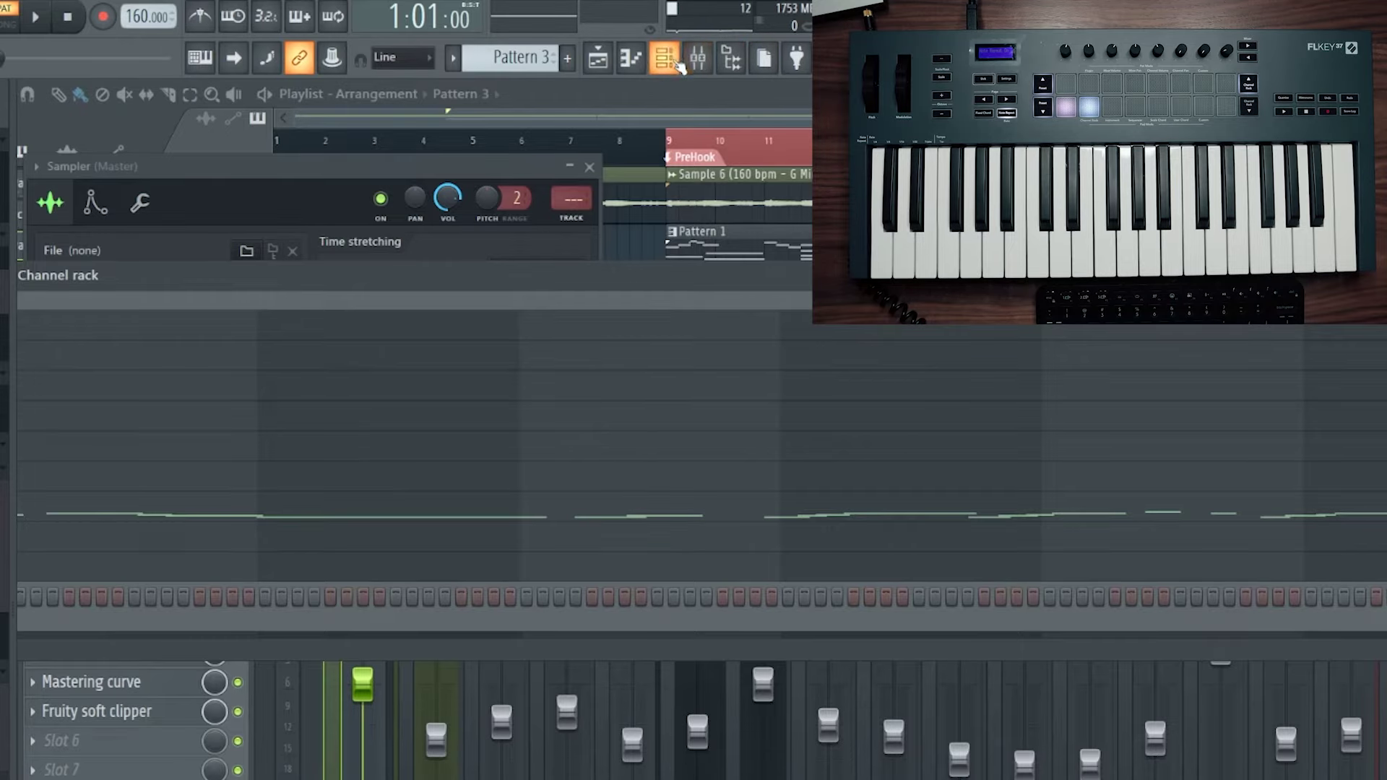
# - Close and reopen the Channel rack, then move it lower right beneath the Sampler settings
pyautogui.click(663, 64)
pyautogui.click(663, 65)
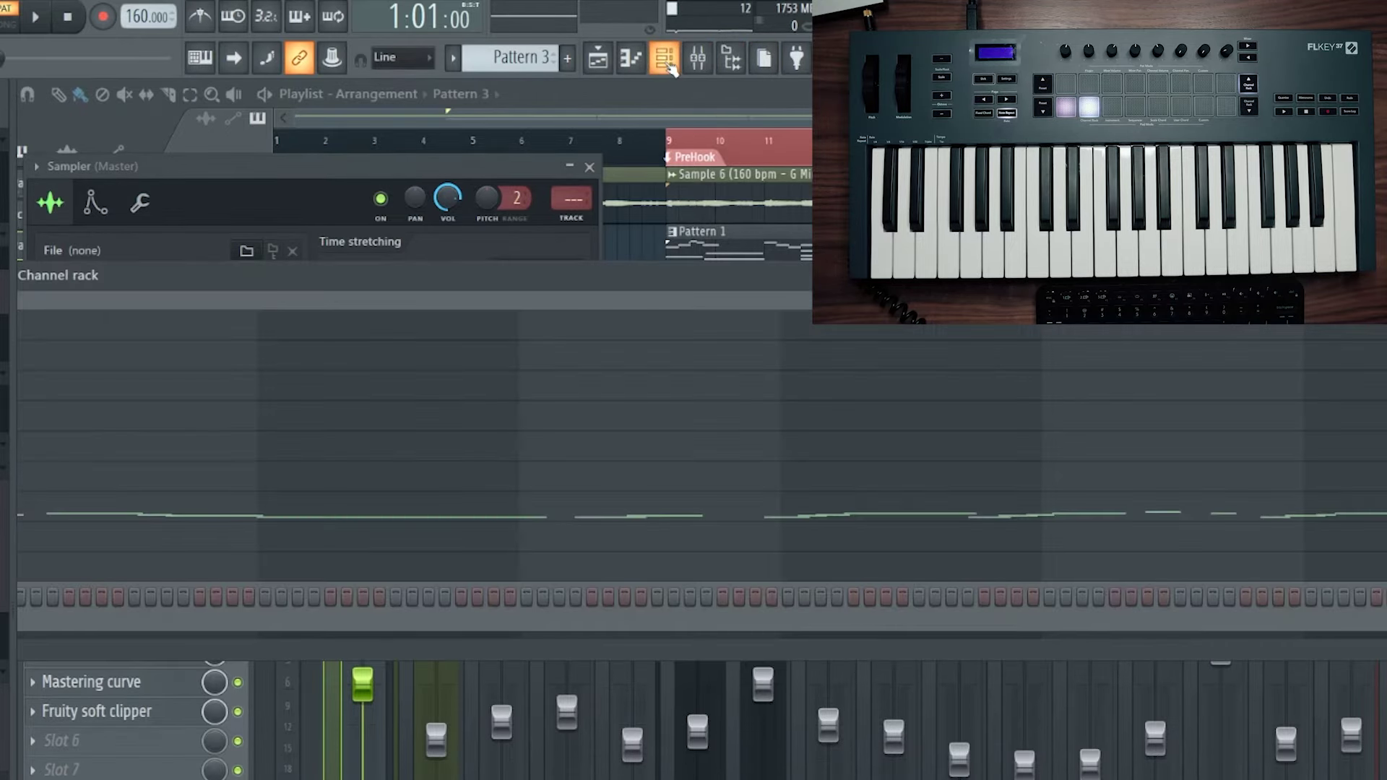
pyautogui.moveTo(505, 273); pyautogui.dragTo(770, 423)
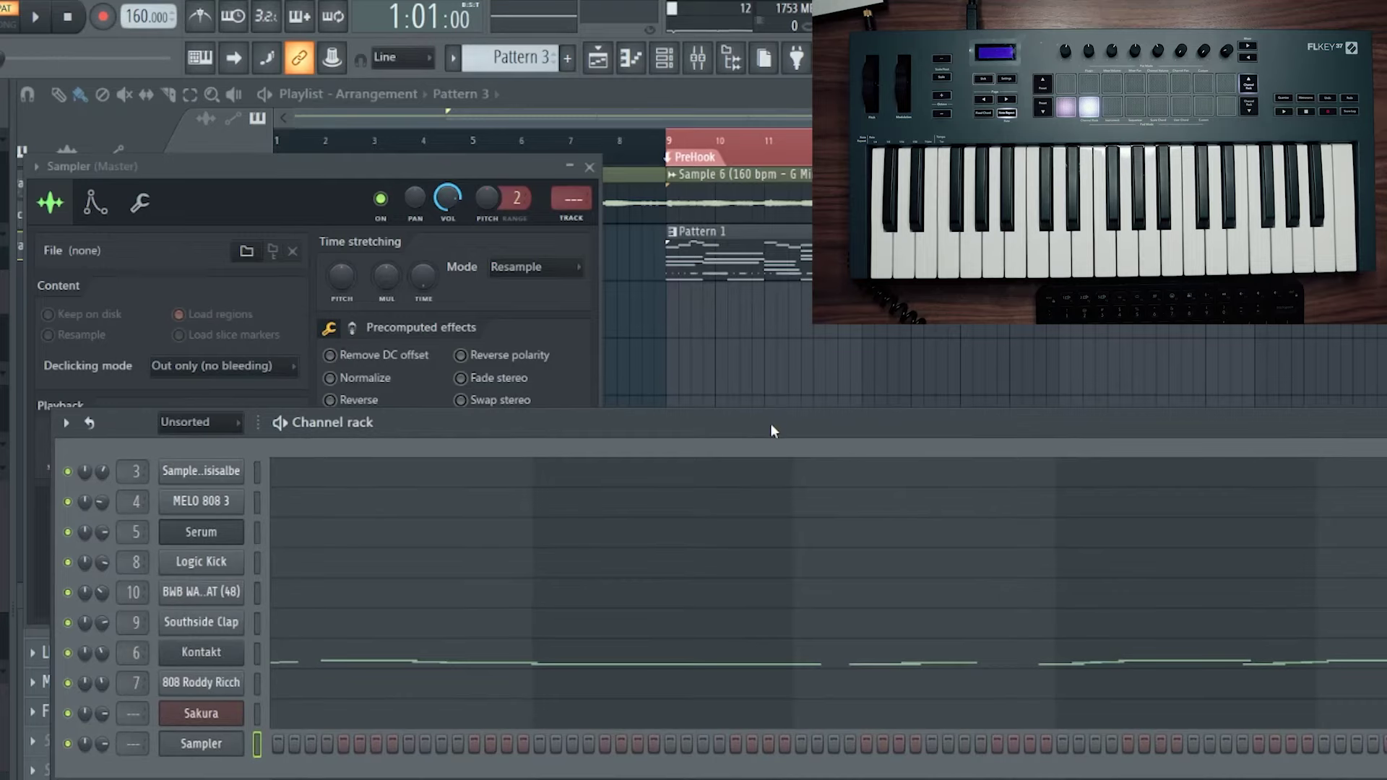